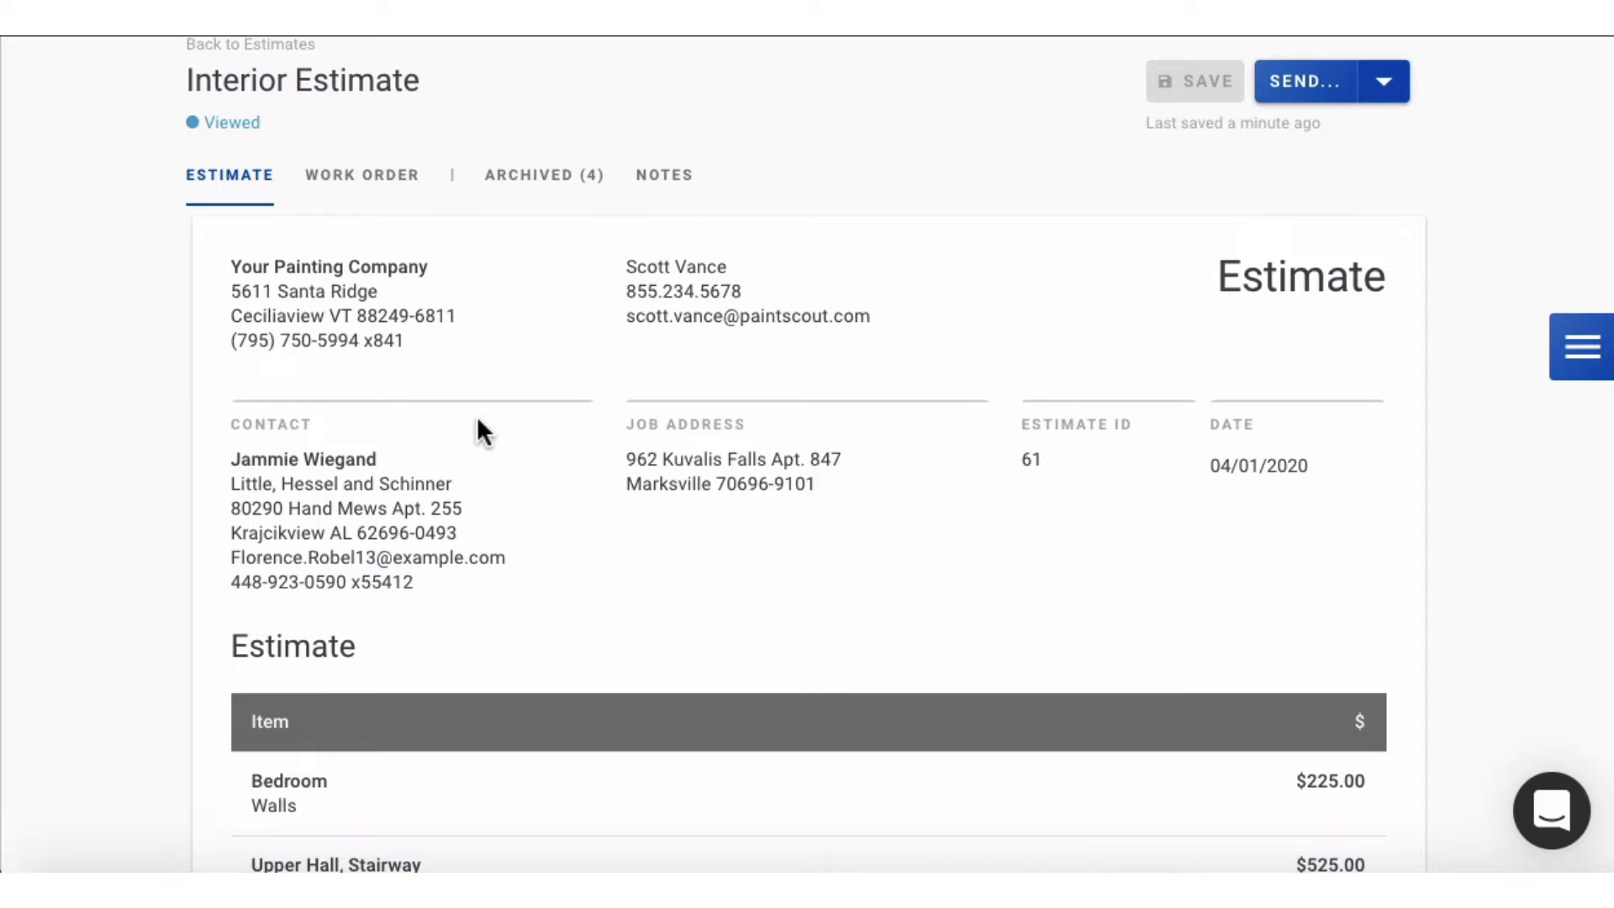
{"action": "scroll", "coordinate": [477, 432], "scroll_direction": "down", "scroll_amount": 4}
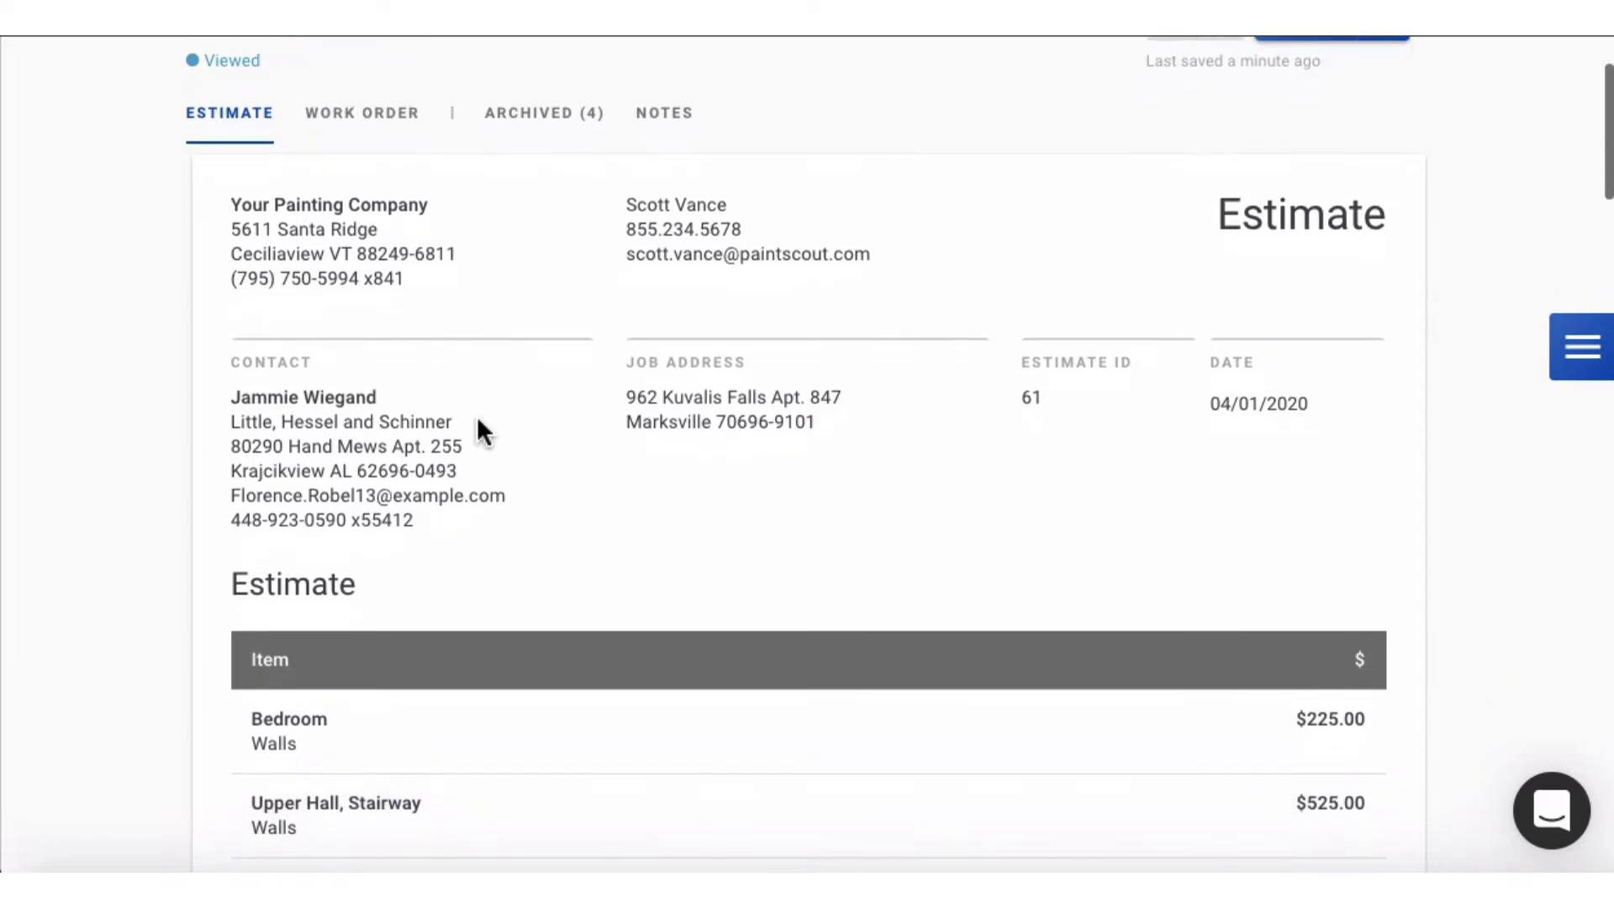
{"action": "scroll", "coordinate": [477, 432], "scroll_direction": "down", "scroll_amount": 2}
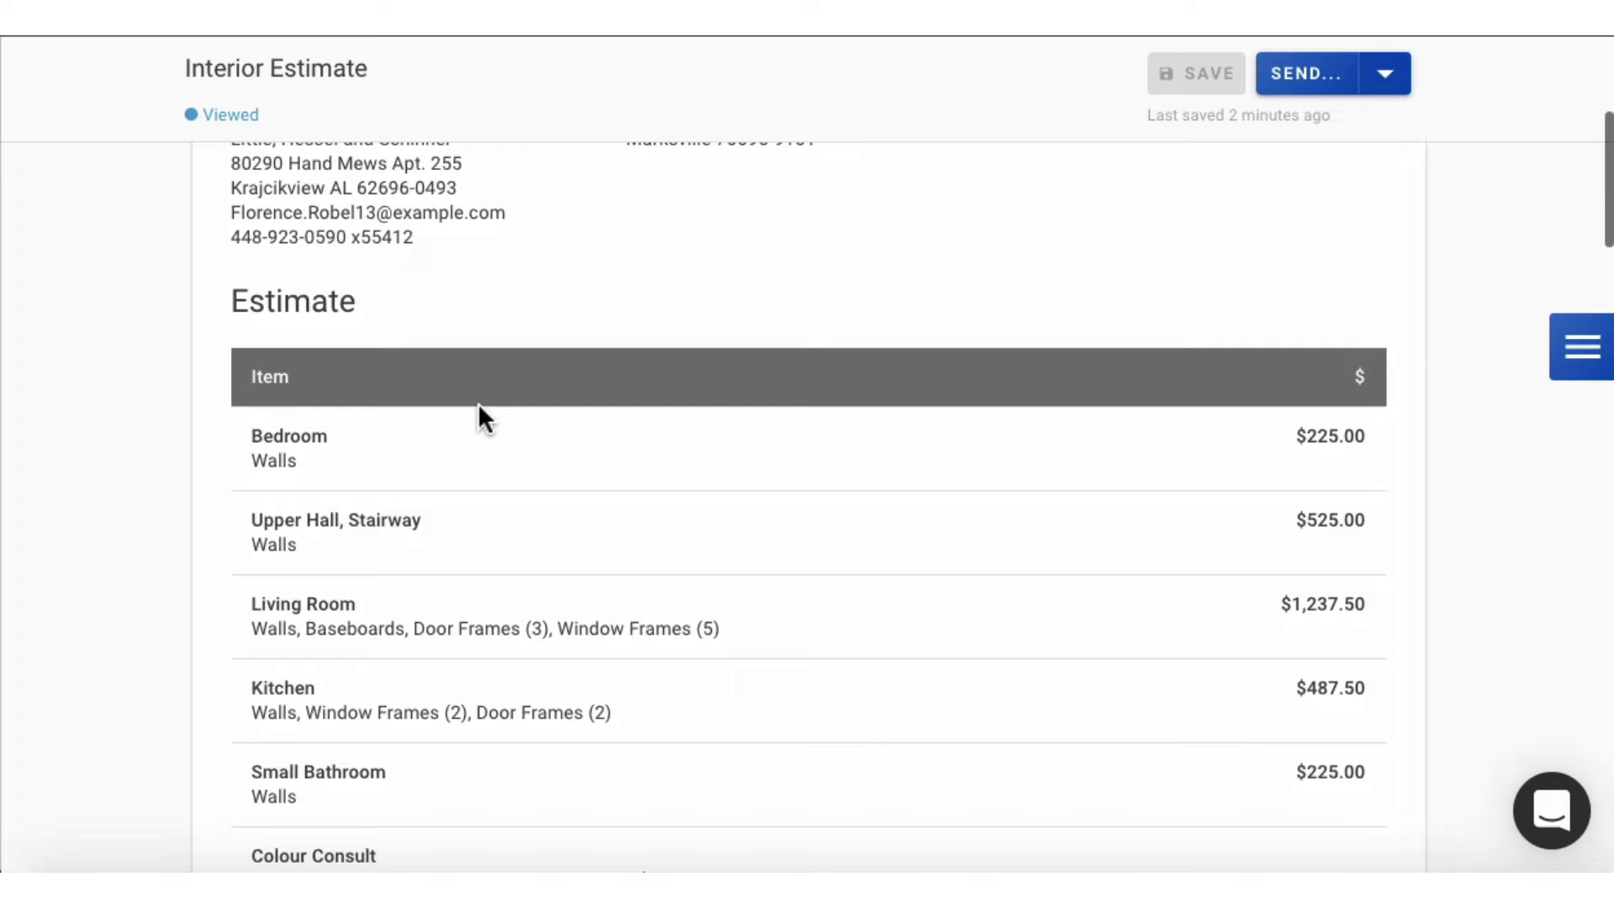
Choose Edit Estimate from the Bedroom row's right-click menu.
{"action": "right_click", "coordinate": [354, 460]}
{"action": "left_click", "coordinate": [381, 490]}
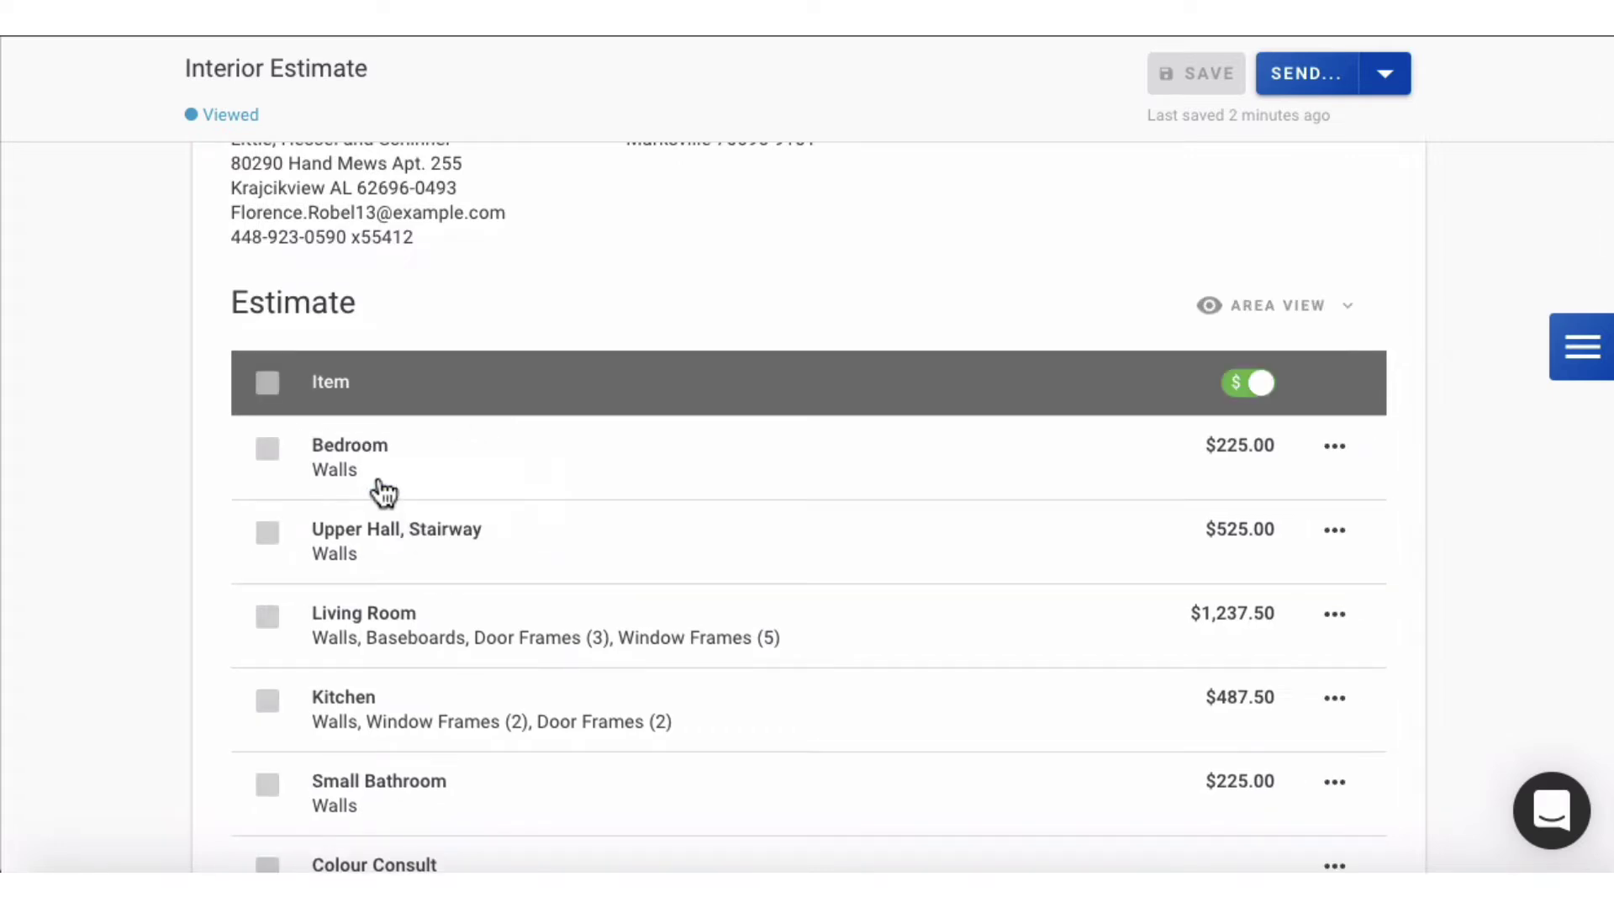
Upload the 'interior walls' image from the Desktop as Bedroom media.
{"action": "left_click", "coordinate": [456, 473]}
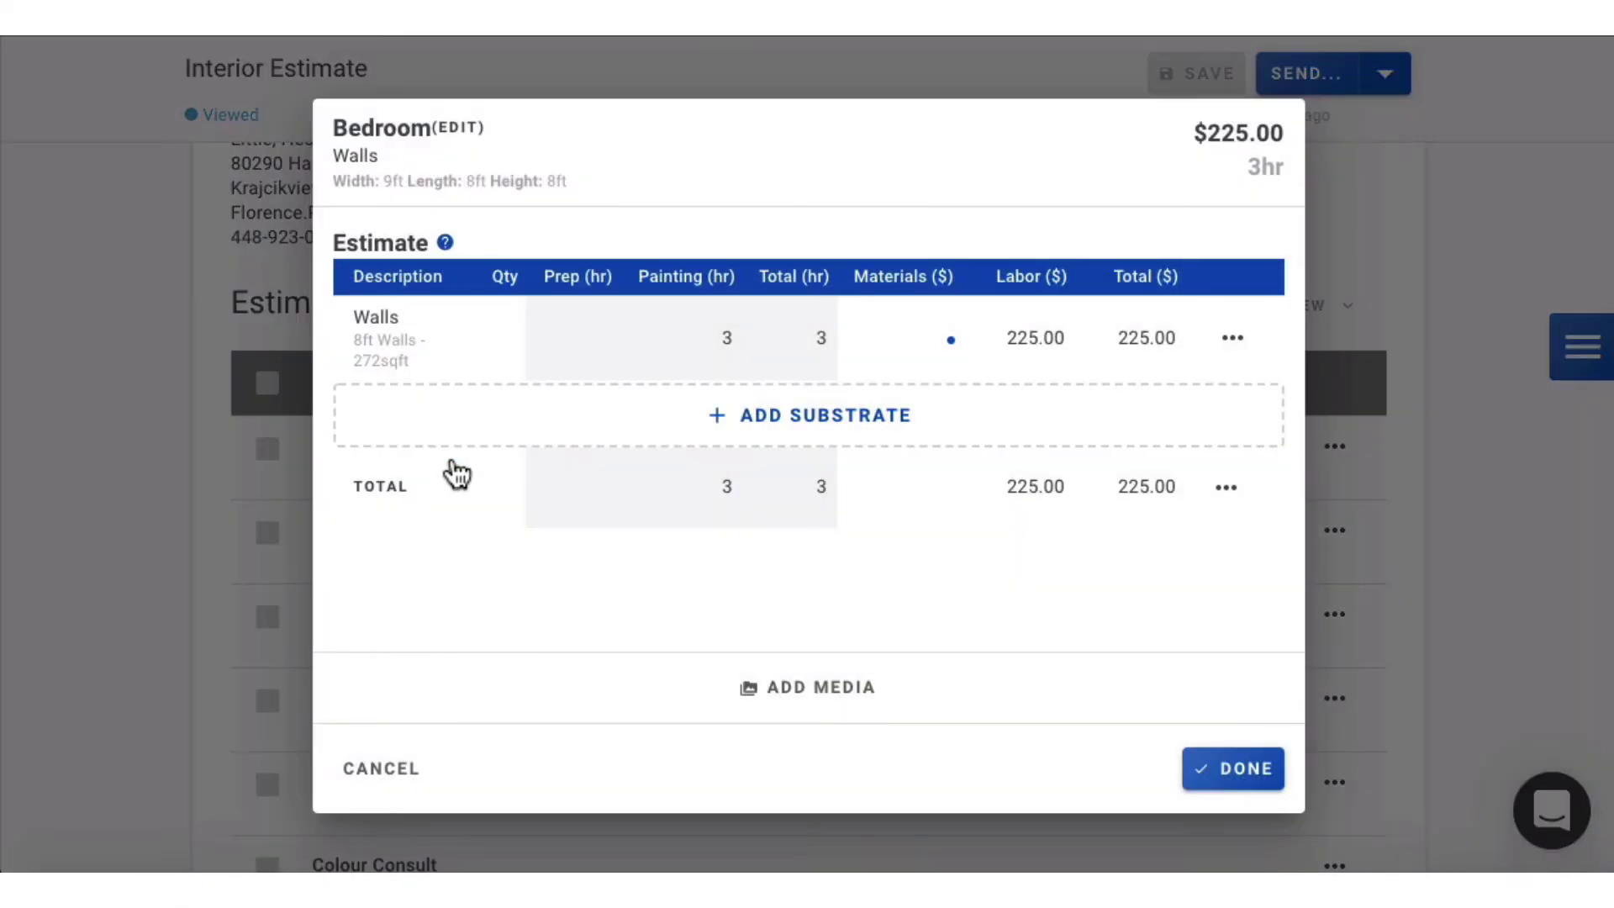
{"action": "left_click", "coordinate": [776, 691]}
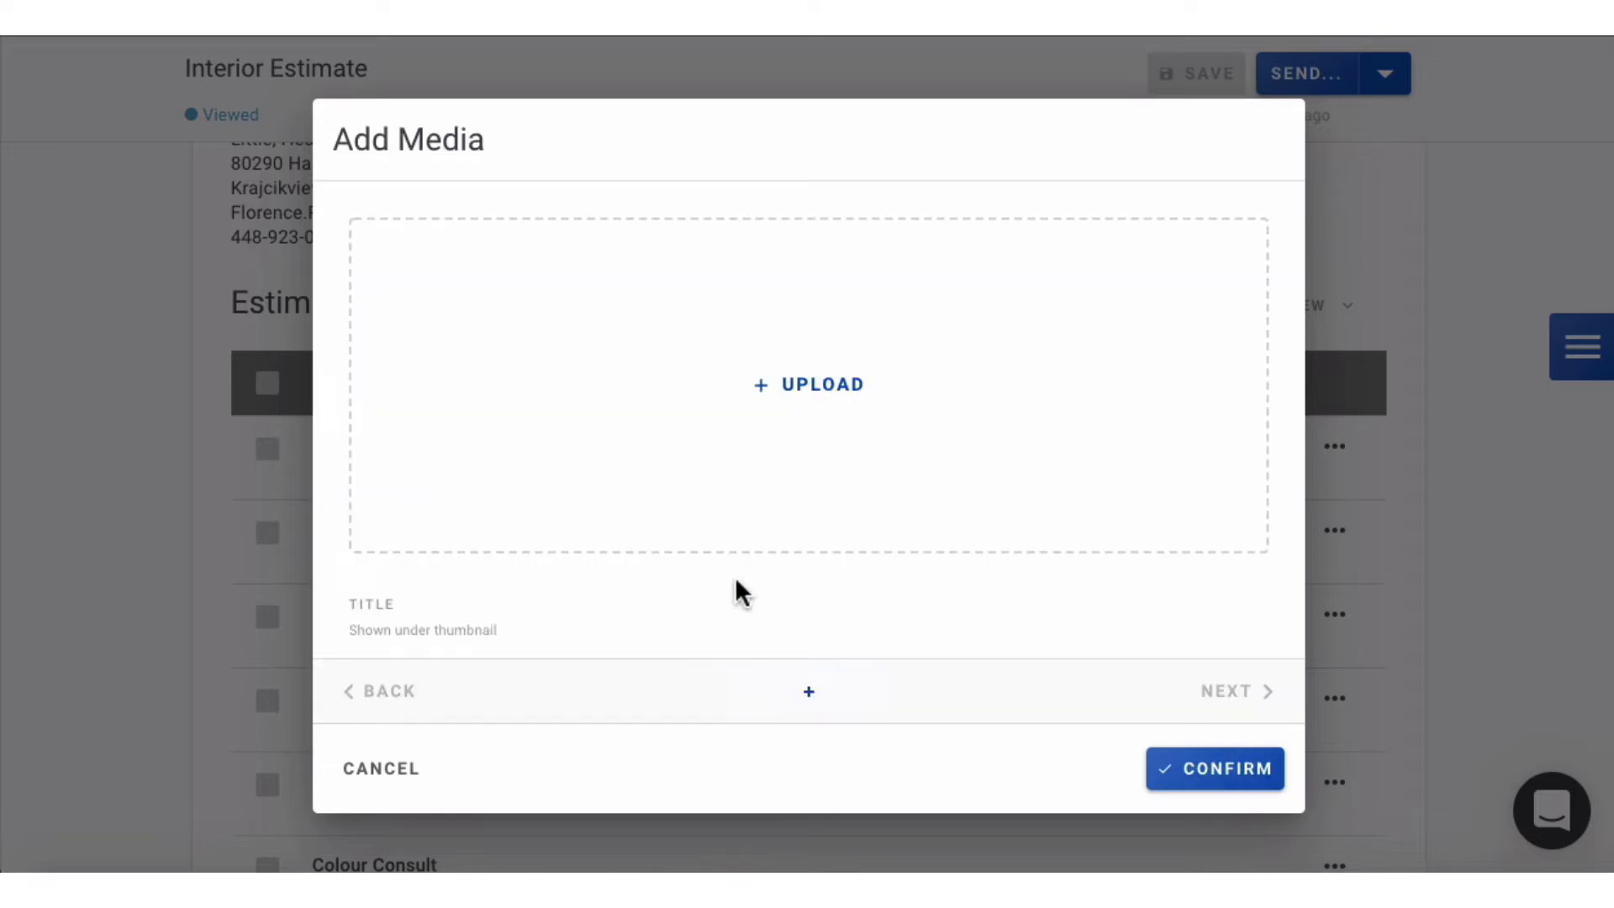
{"action": "left_click", "coordinate": [744, 523]}
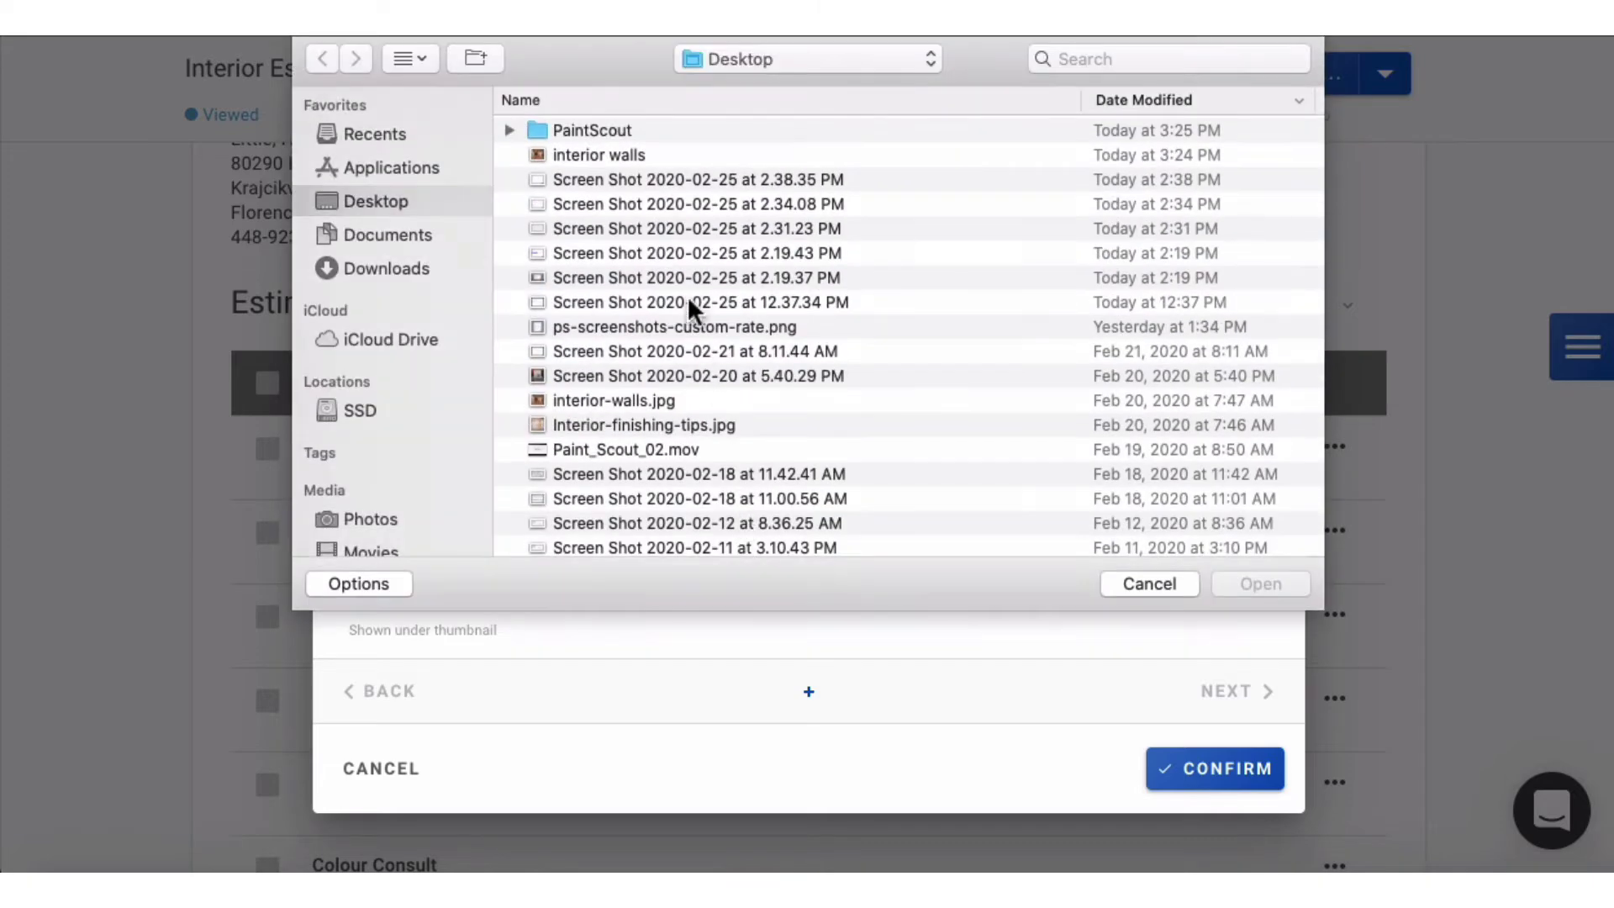
{"action": "left_click", "coordinate": [634, 157]}
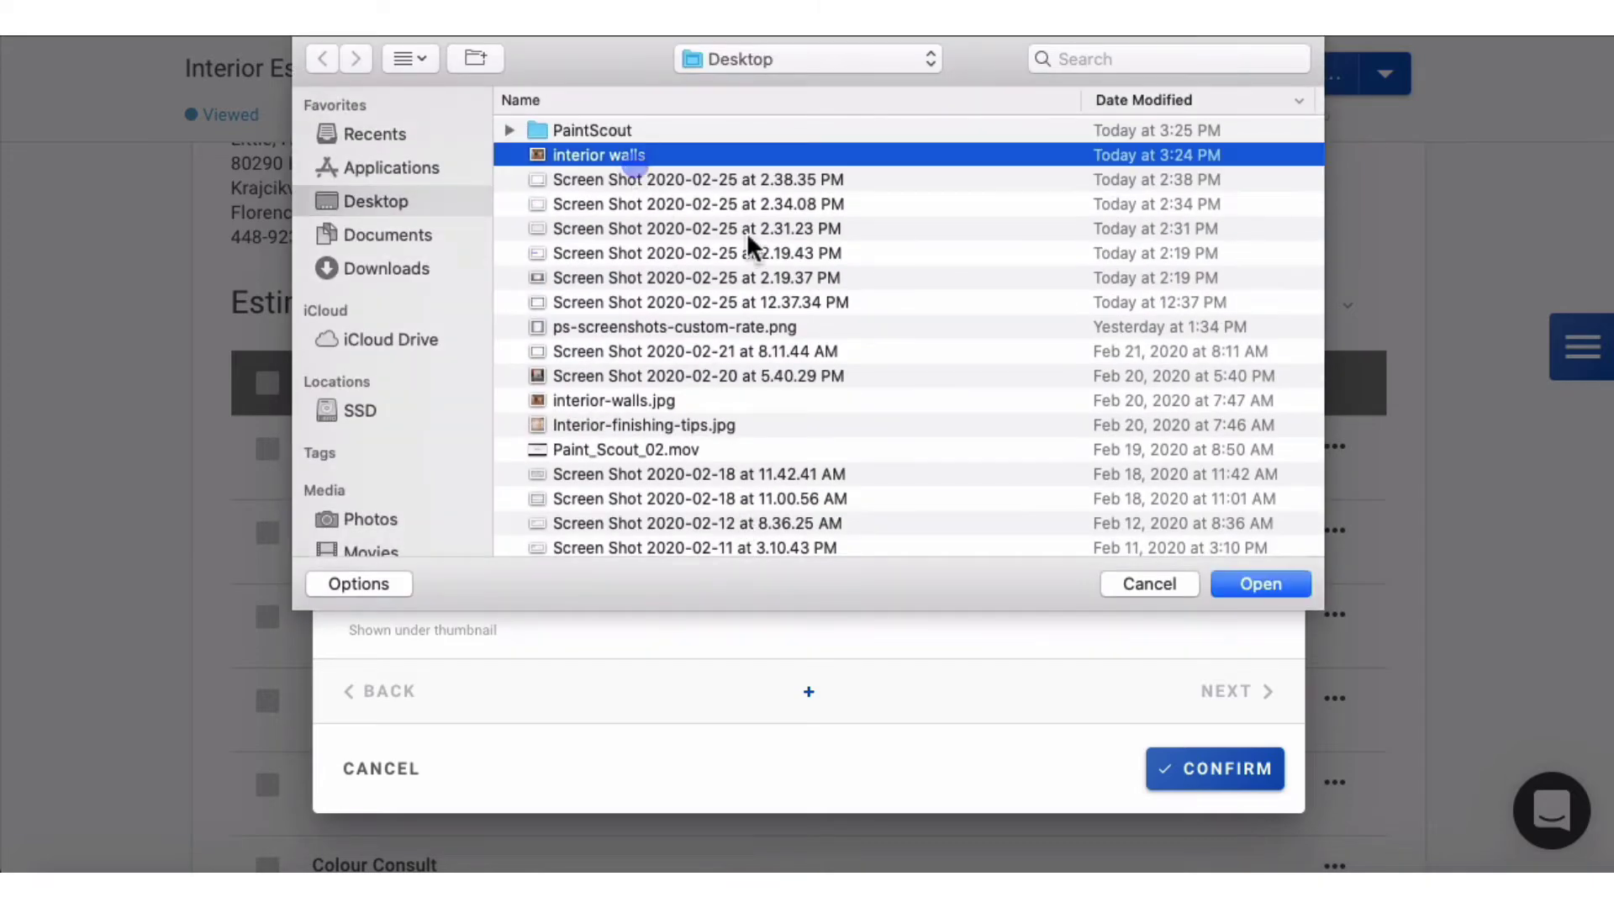
{"action": "left_click", "coordinate": [1236, 585]}
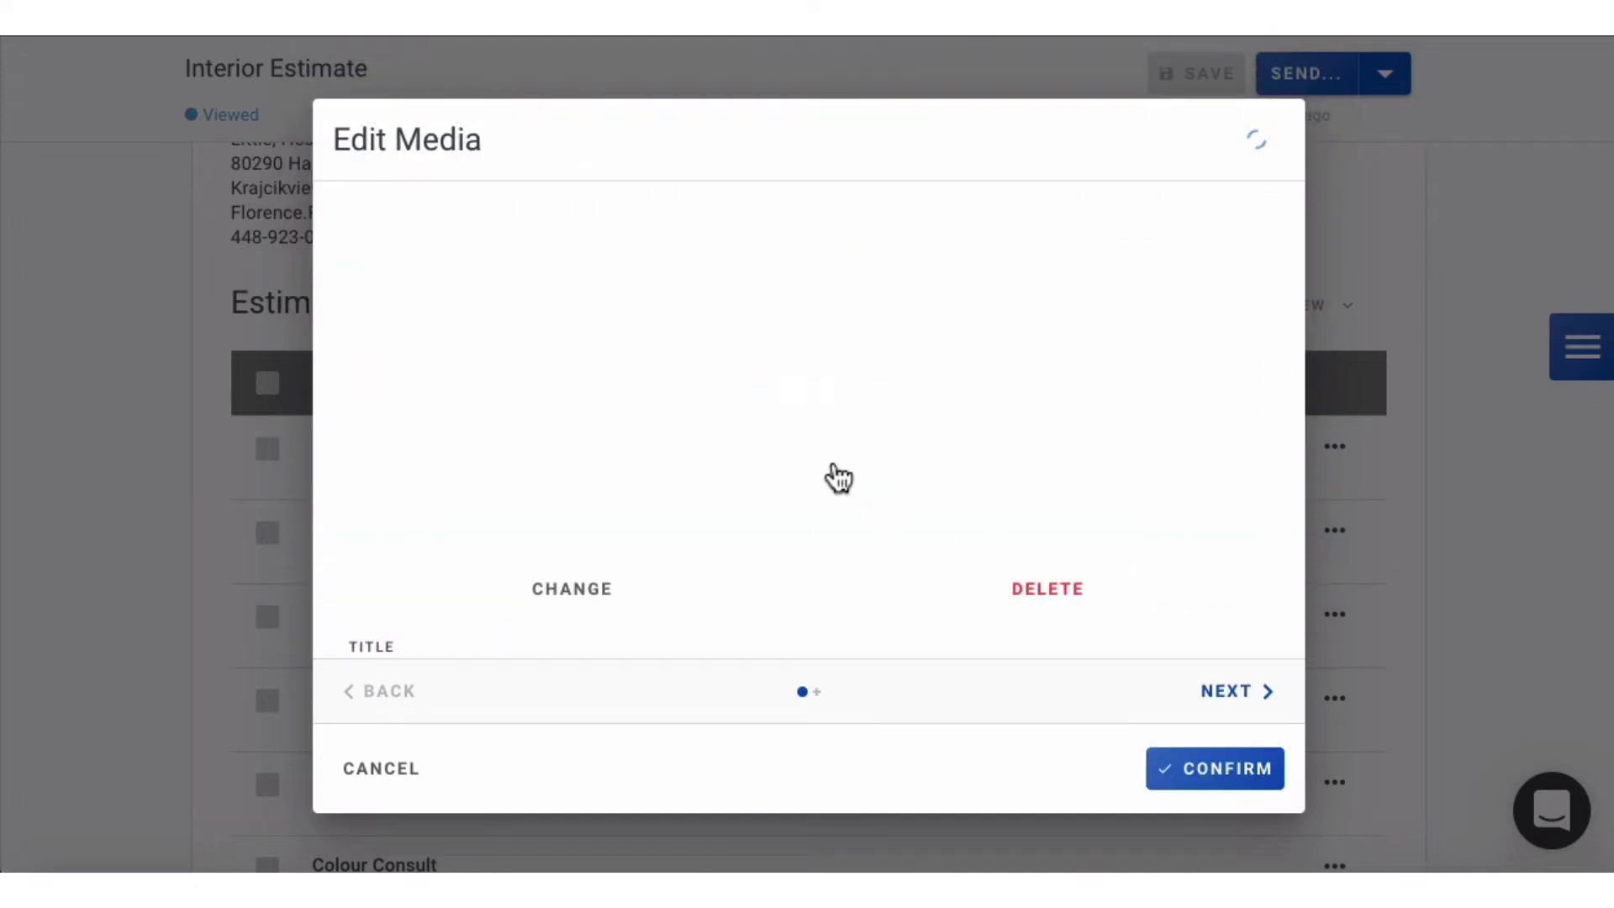
{"action": "scroll", "coordinate": [840, 477], "scroll_direction": "down", "scroll_amount": 5}
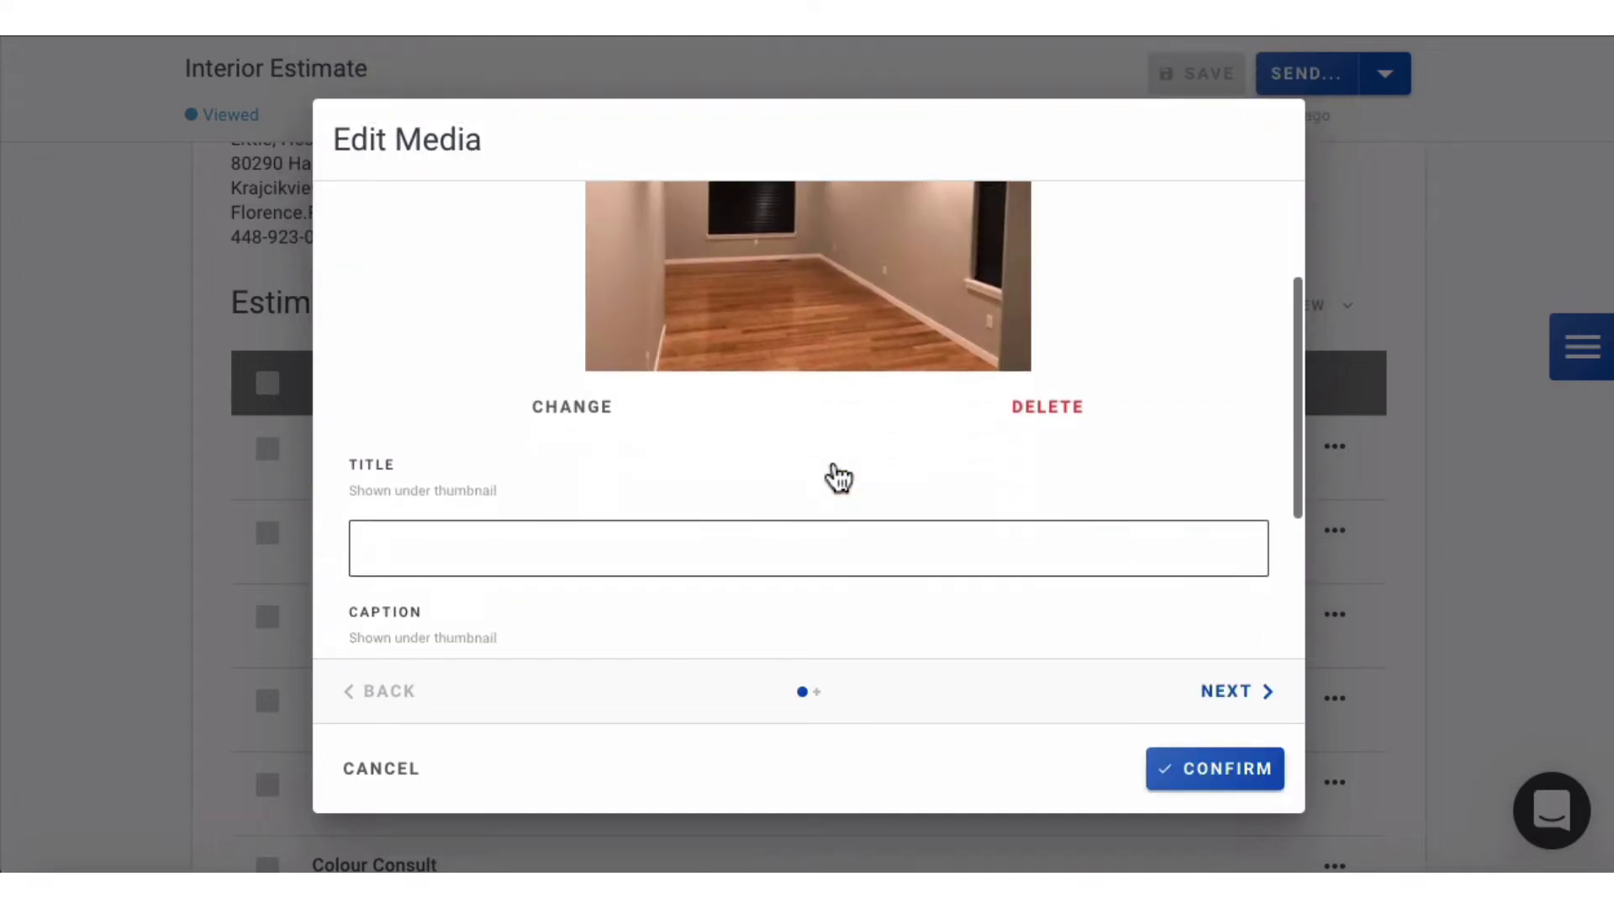
Enter 'Bedroom Walls' as the photo title and 'Drywall touchup' as its caption.
{"action": "left_click", "coordinate": [800, 424]}
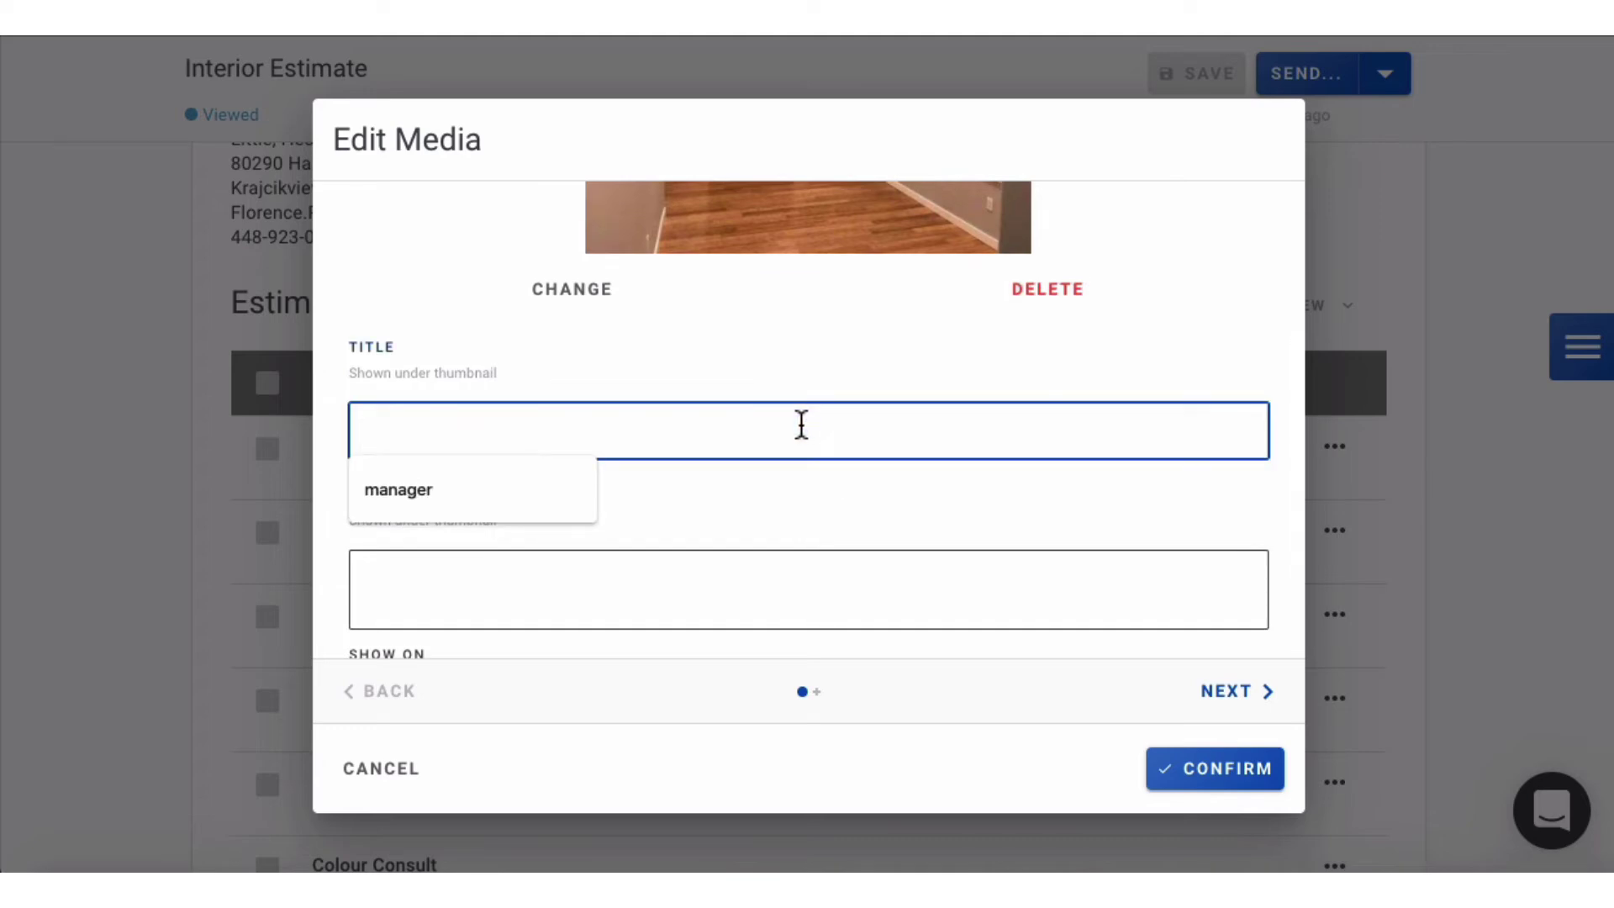
{"action": "type", "text": "Bedroom Wa"}
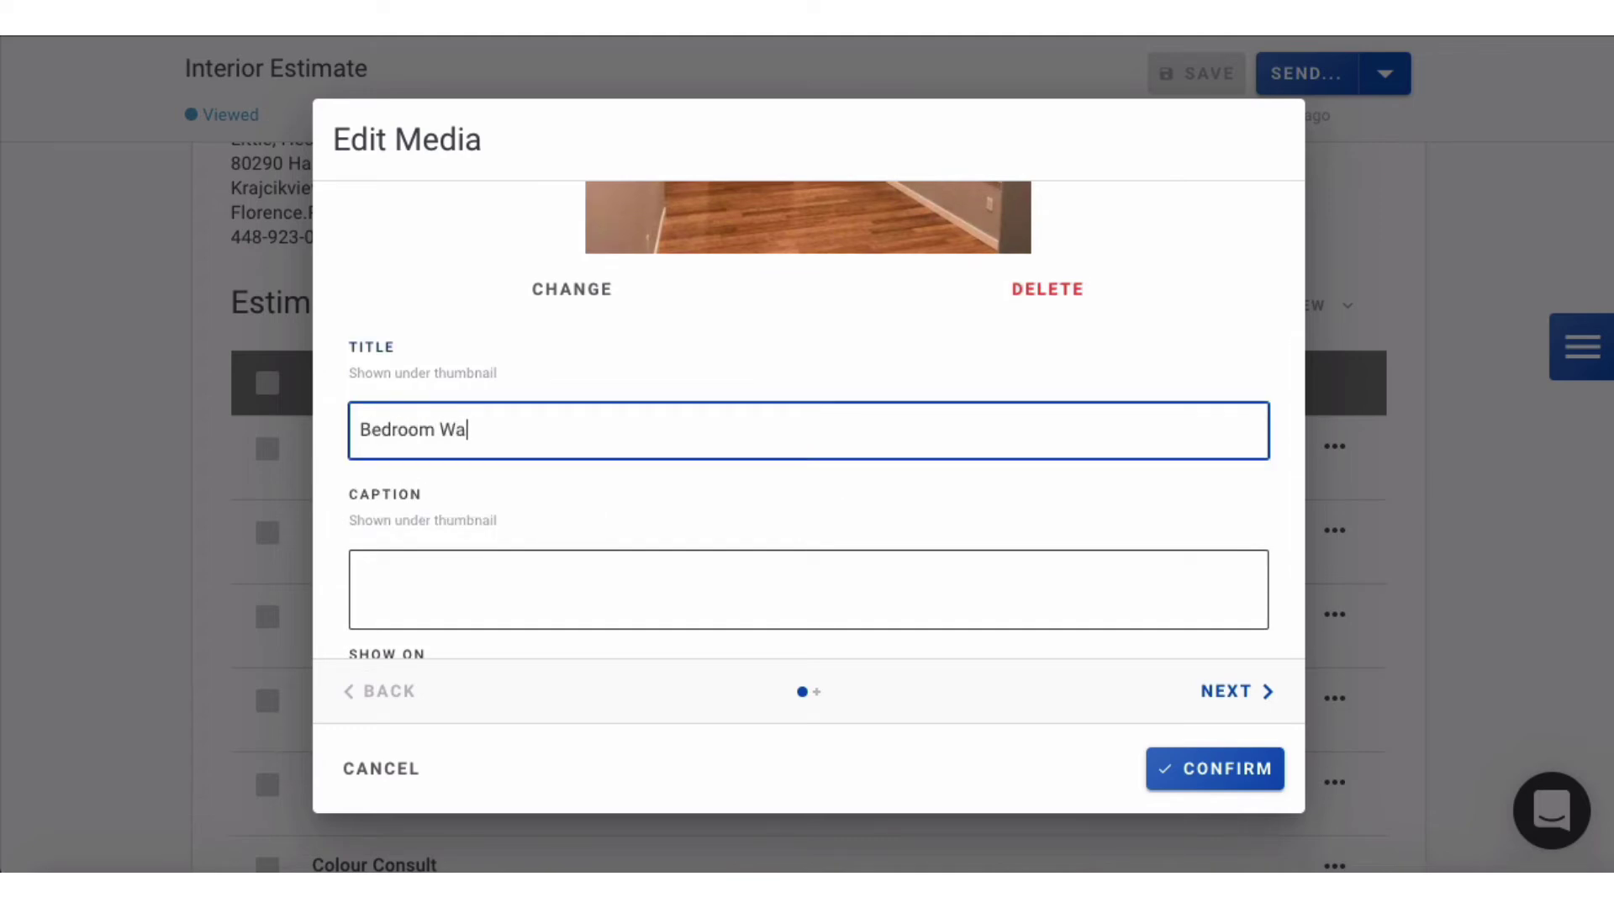
{"action": "type", "text": "lls"}
{"action": "left_click", "coordinate": [715, 575]}
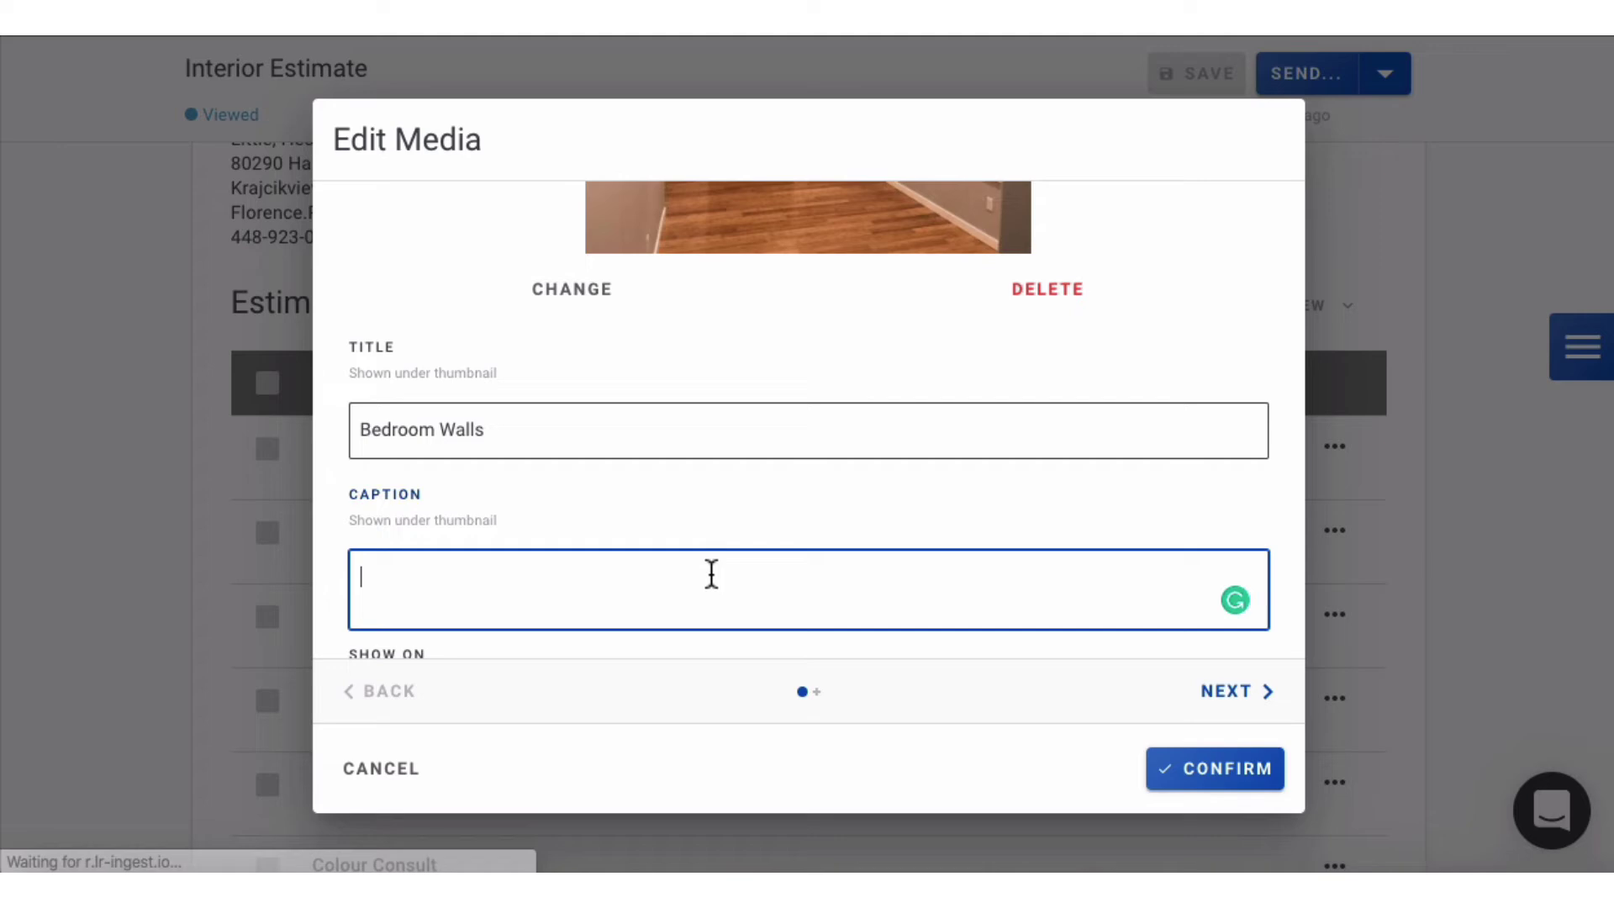
{"action": "scroll", "coordinate": [713, 575], "scroll_direction": "up", "scroll_amount": 1}
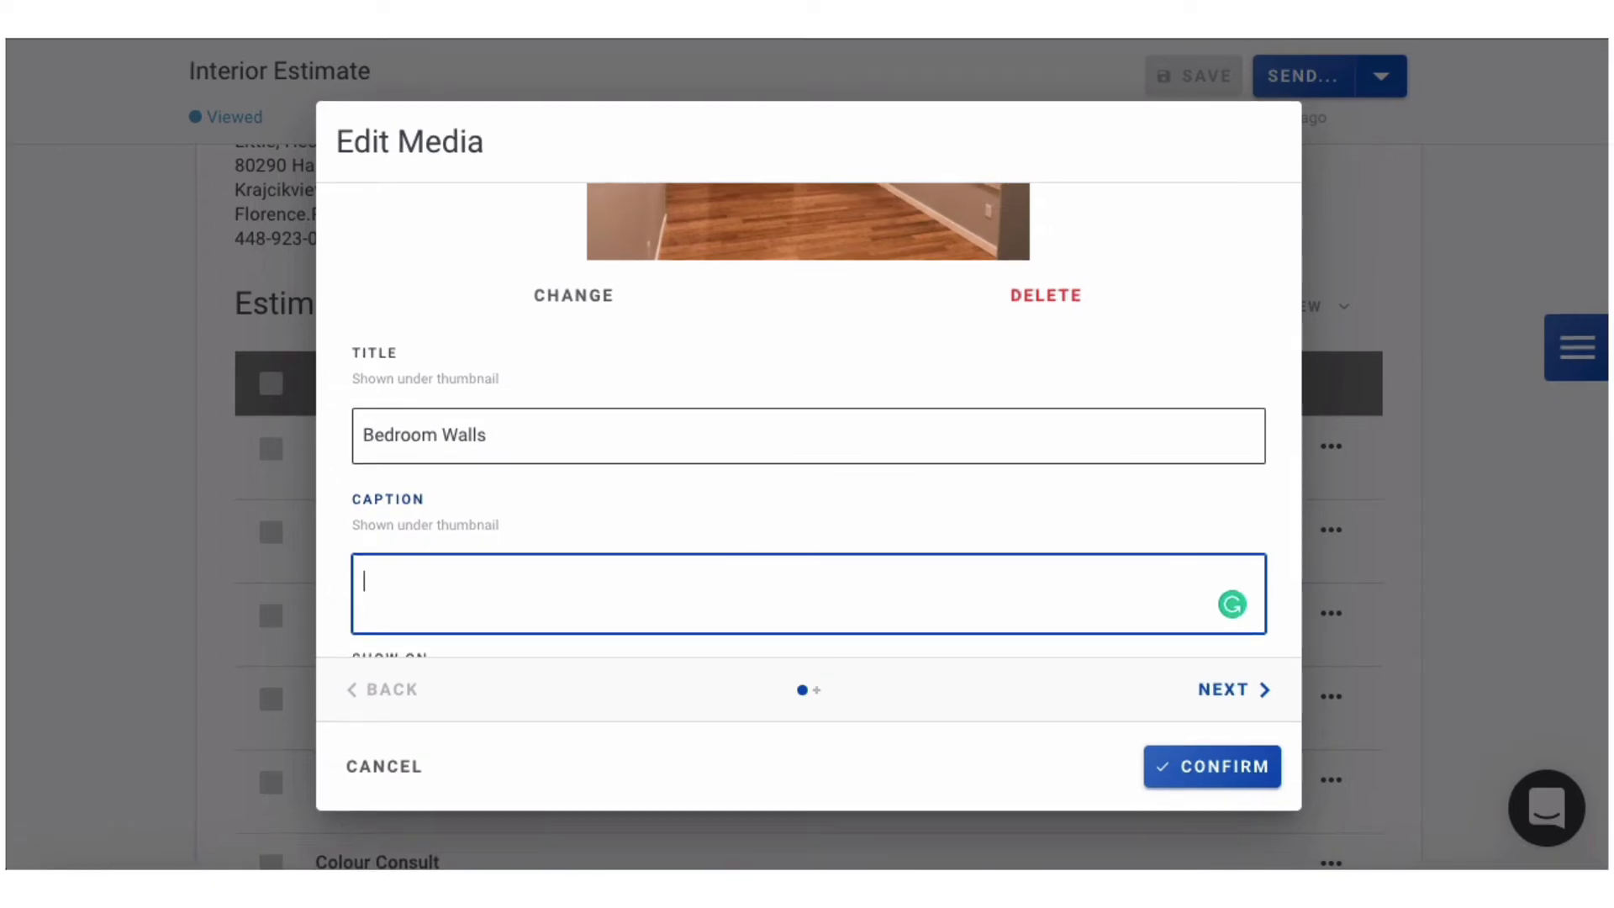
{"action": "type", "text": "Drywall touchu"}
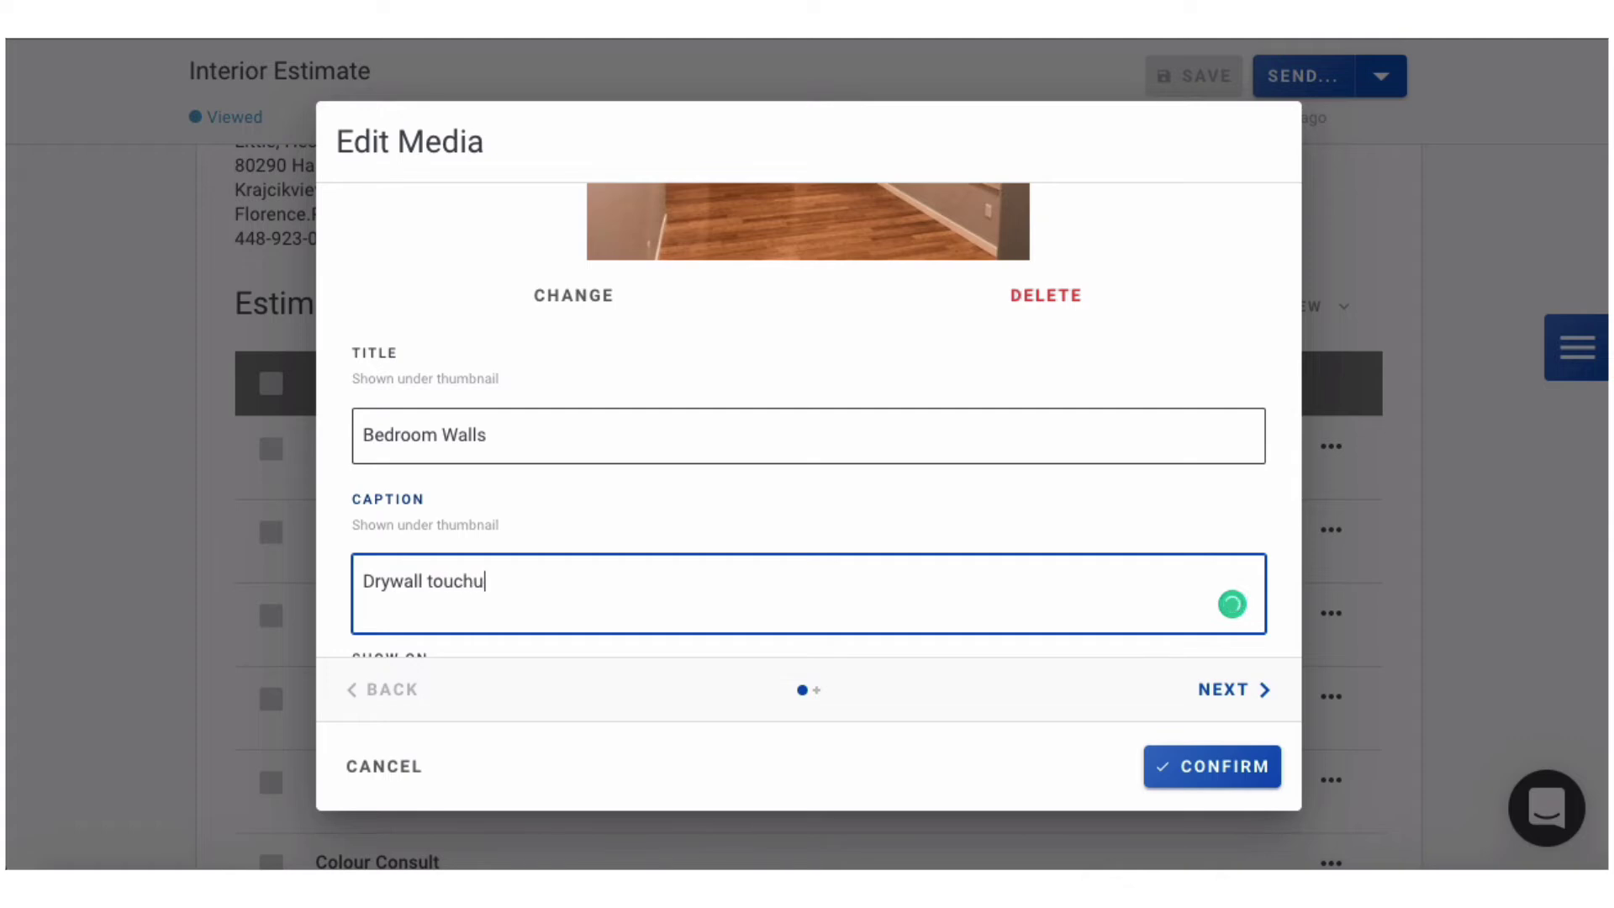
{"action": "type", "text": "p"}
{"action": "scroll", "coordinate": [703, 448], "scroll_direction": "down", "scroll_amount": 2}
{"action": "scroll", "coordinate": [703, 444], "scroll_direction": "down", "scroll_amount": 1}
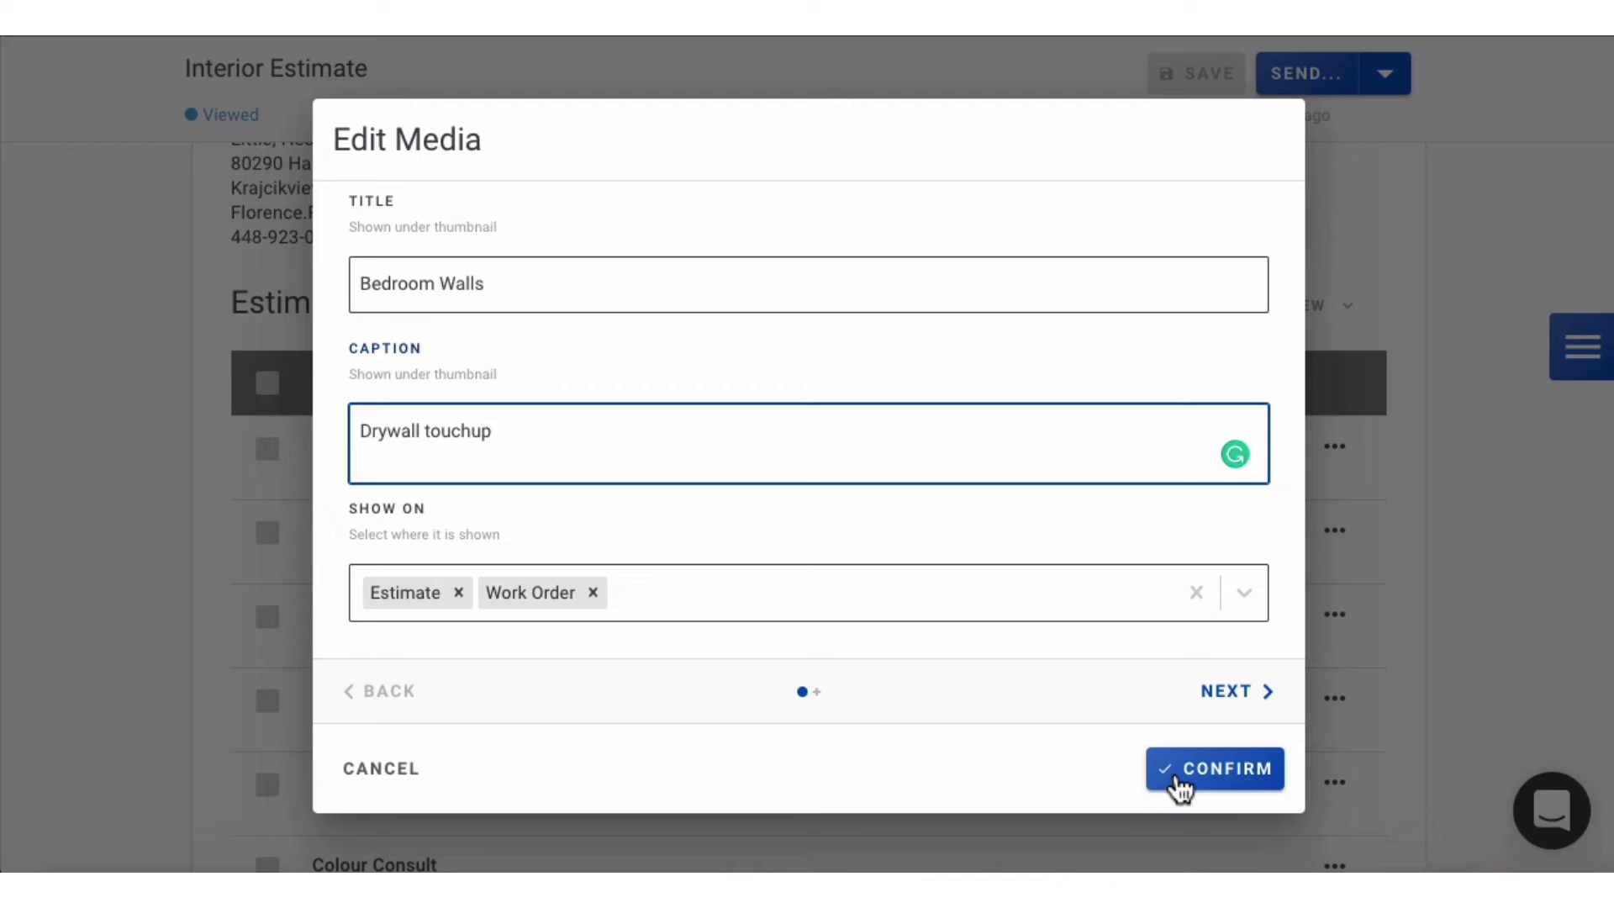
Confirm the 'Bedroom Walls' photo in Add Media and close the Bedroom dialog.
{"action": "left_click", "coordinate": [1223, 697]}
{"action": "scroll", "coordinate": [1007, 567], "scroll_direction": "up", "scroll_amount": 3}
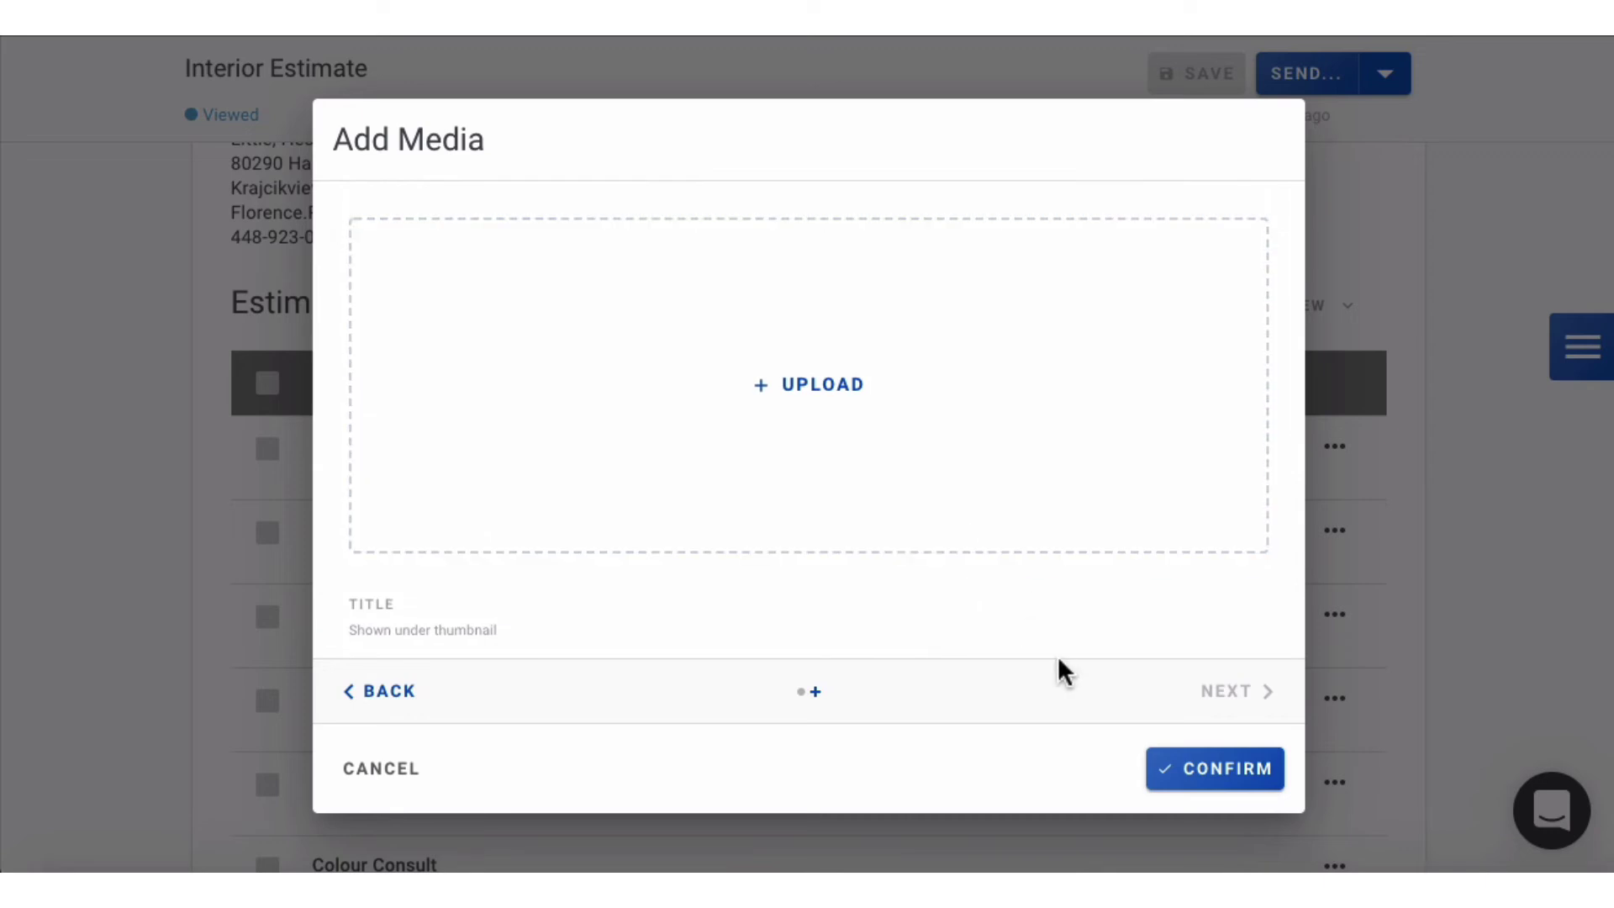
{"action": "left_click", "coordinate": [1166, 767]}
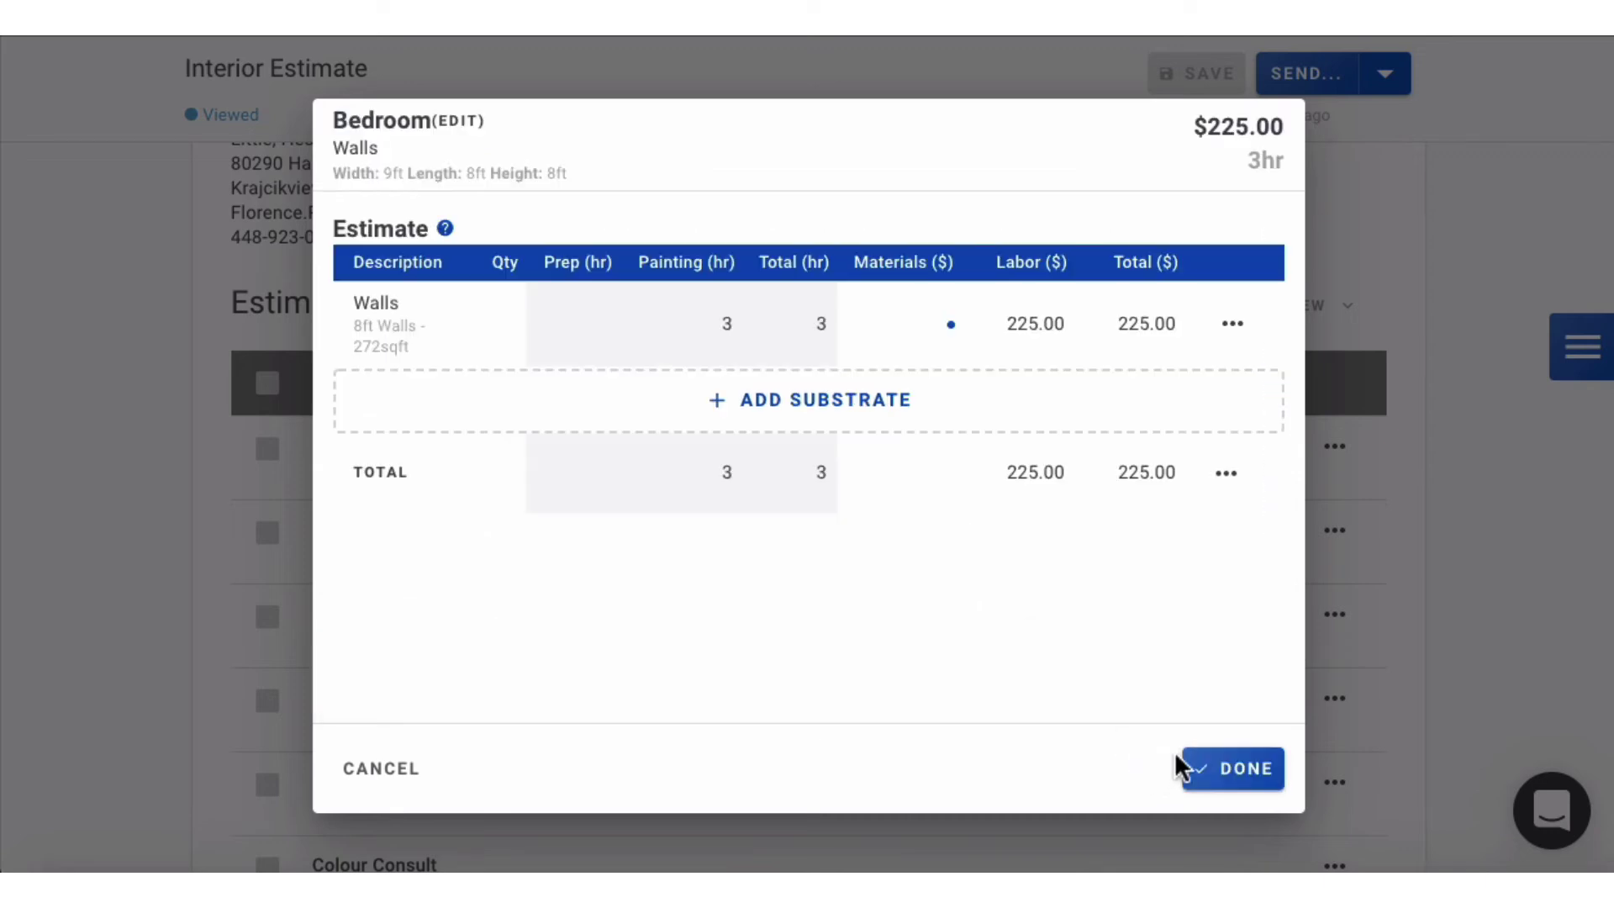
{"action": "scroll", "coordinate": [1151, 640], "scroll_direction": "down", "scroll_amount": 2}
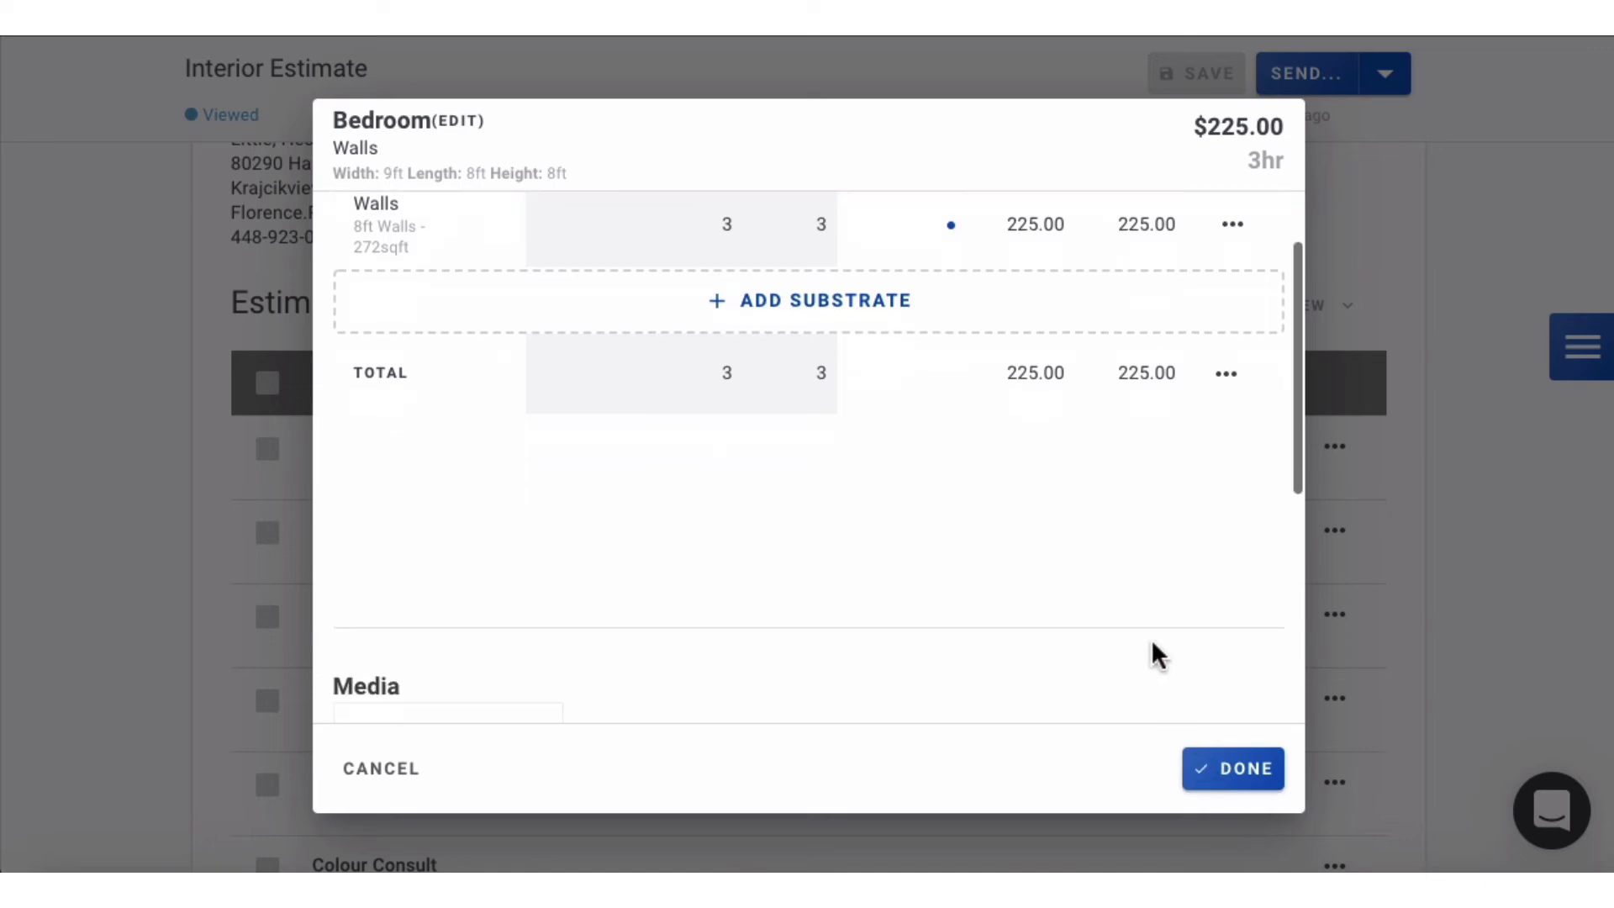
{"action": "scroll", "coordinate": [1150, 640], "scroll_direction": "down", "scroll_amount": 4}
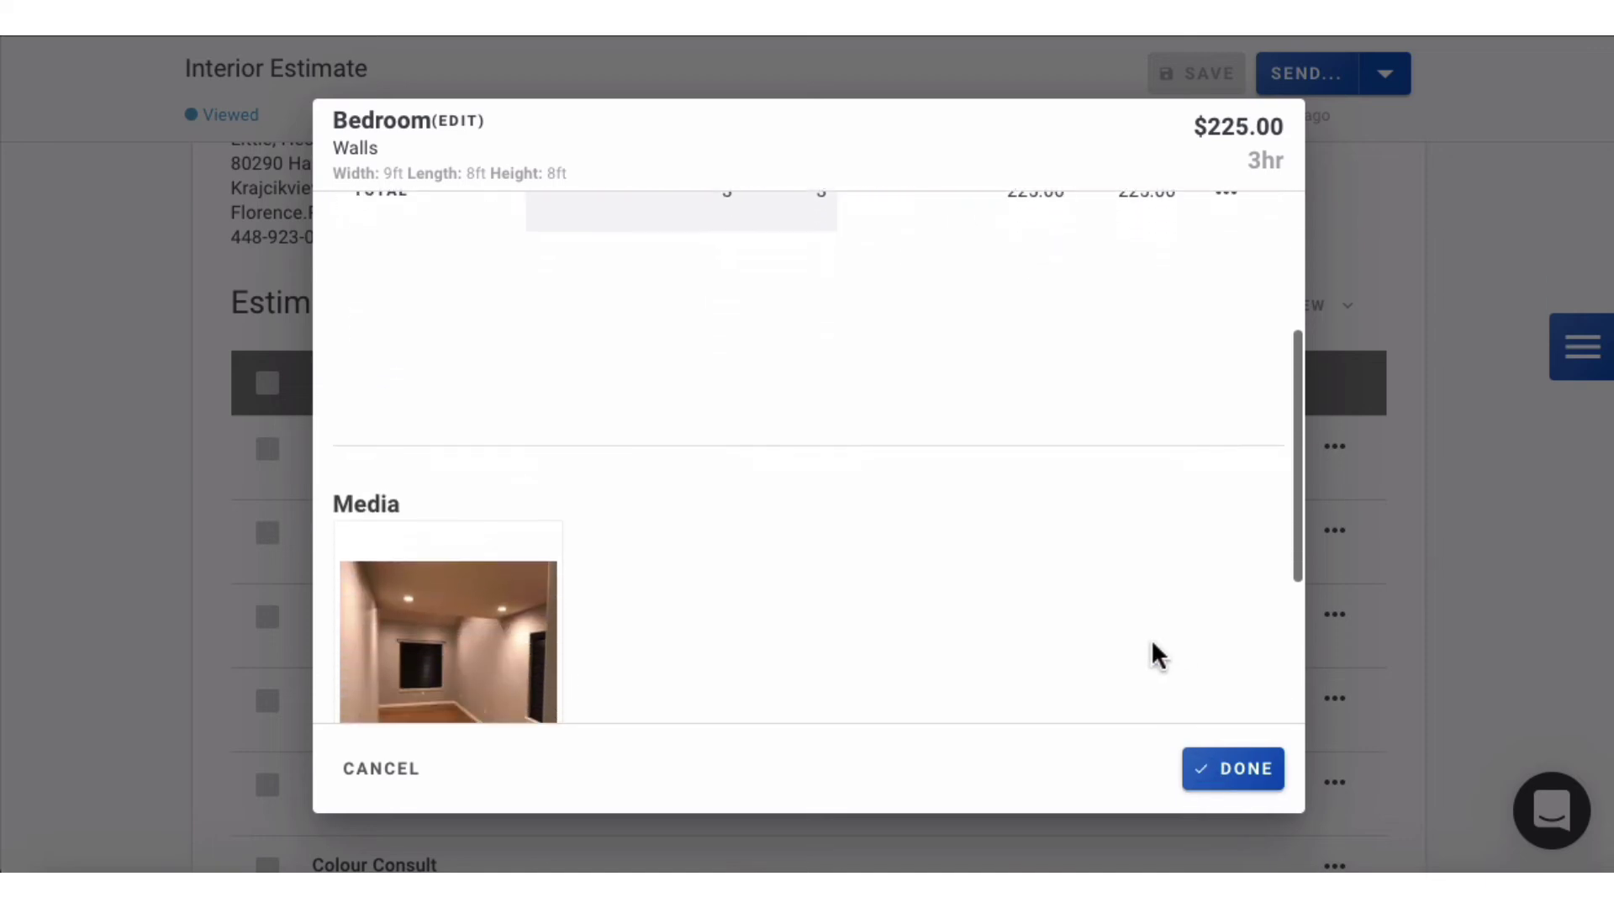
{"action": "left_click", "coordinate": [1265, 787]}
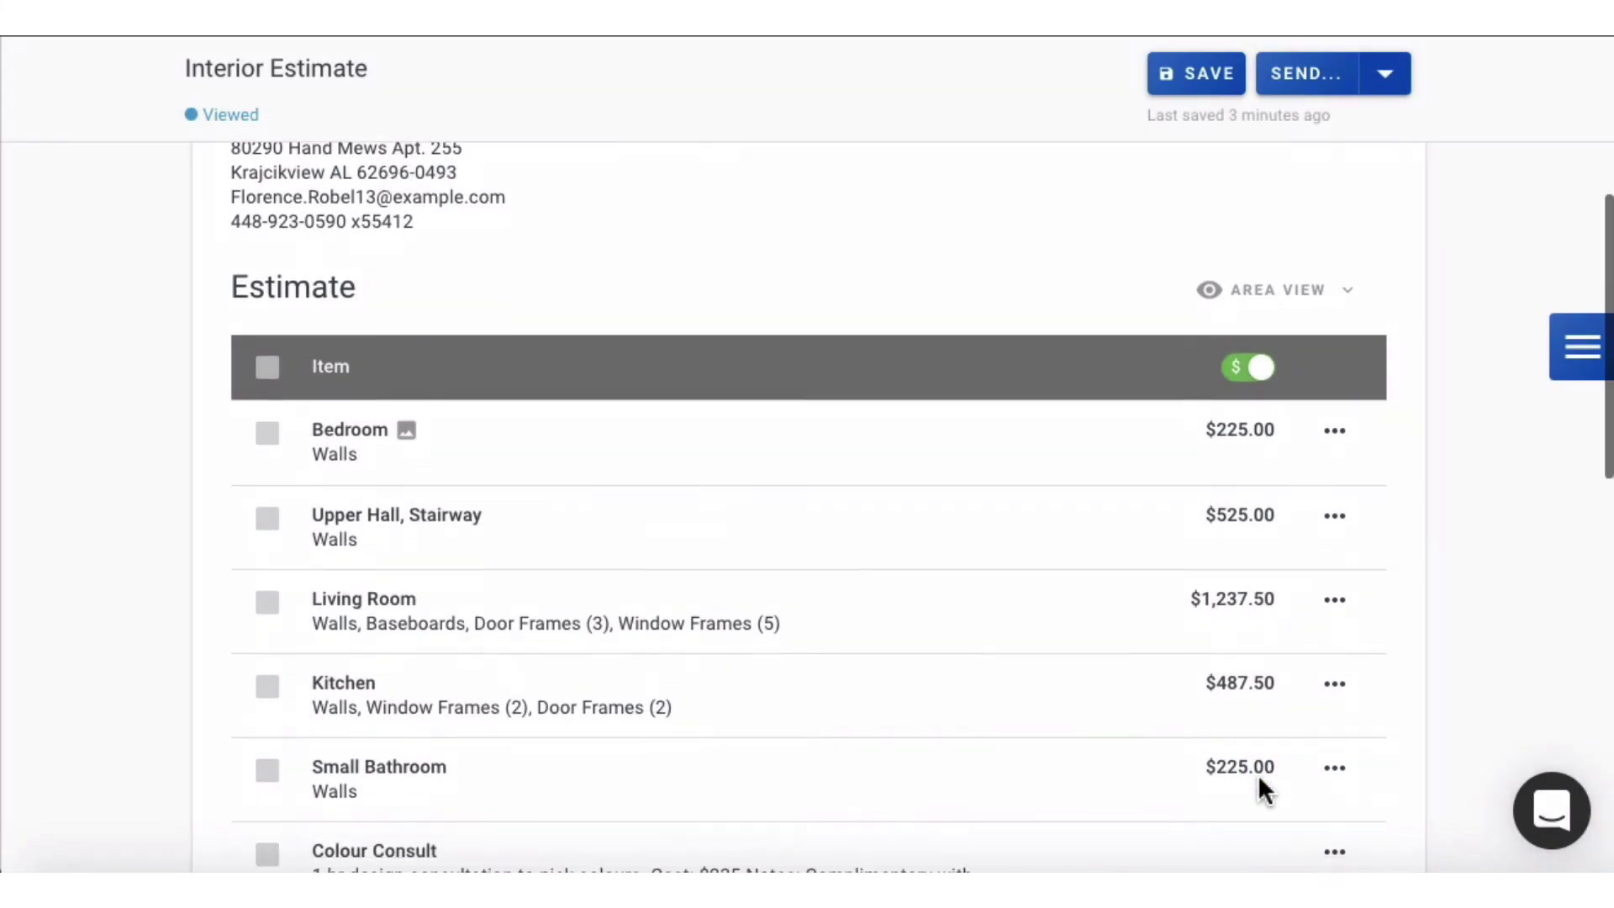
{"action": "scroll", "coordinate": [1257, 775], "scroll_direction": "down", "scroll_amount": 5}
{"action": "scroll", "coordinate": [1258, 775], "scroll_direction": "down", "scroll_amount": 3}
{"action": "scroll", "coordinate": [1256, 774], "scroll_direction": "down", "scroll_amount": 2}
{"action": "scroll", "coordinate": [1257, 775], "scroll_direction": "down", "scroll_amount": 2}
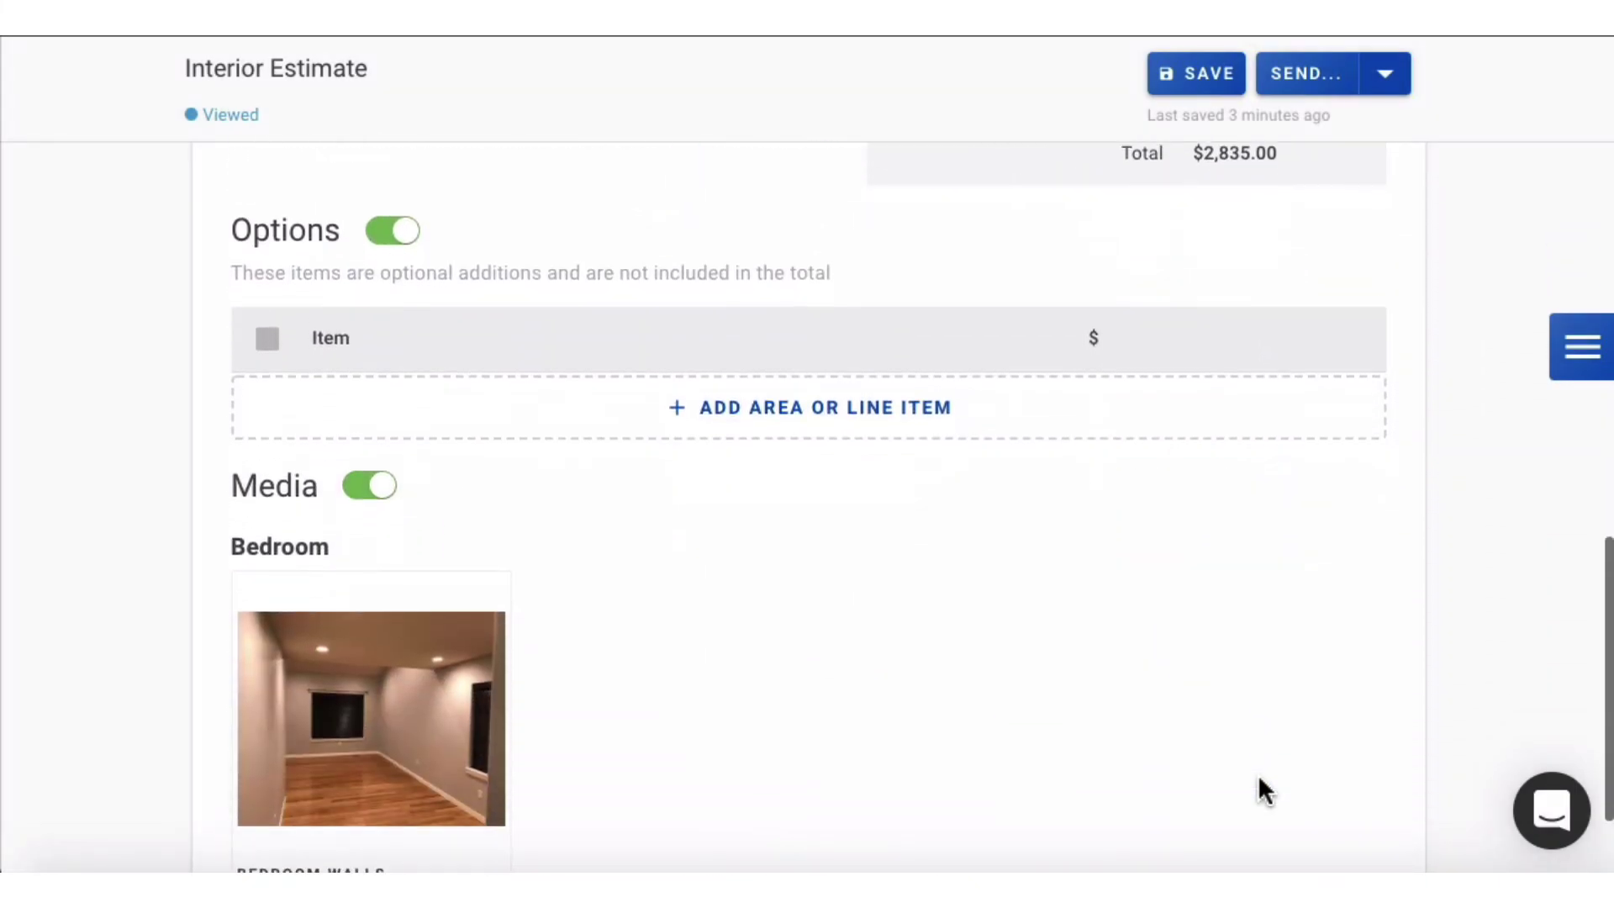
{"action": "scroll", "coordinate": [1258, 774], "scroll_direction": "down", "scroll_amount": 2}
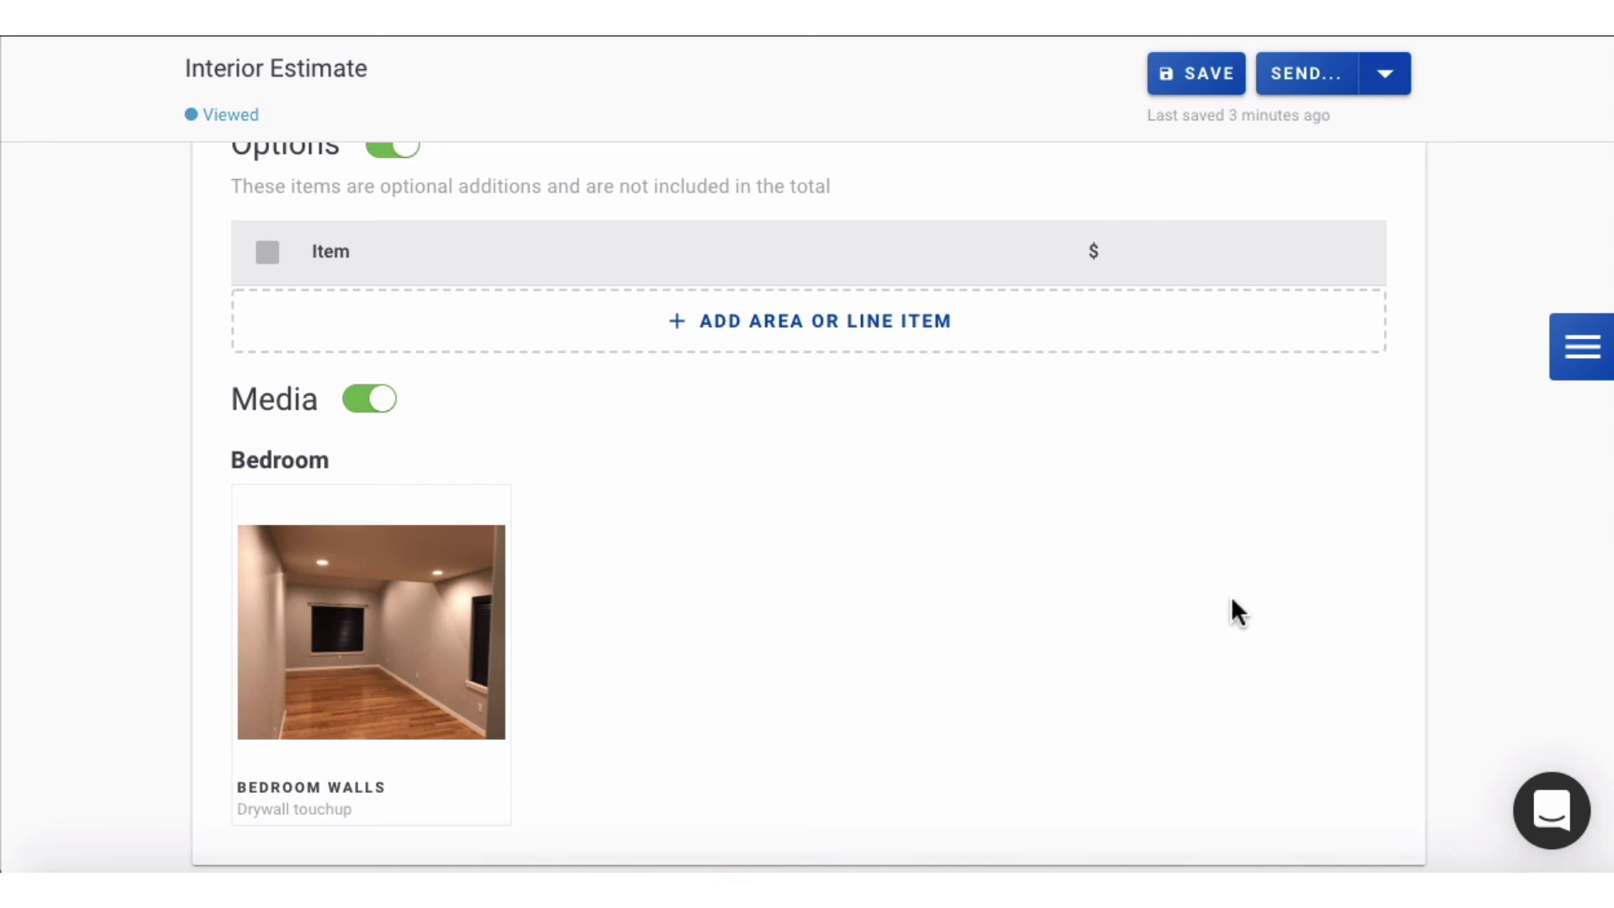
Save the Interior Estimate after checking the Bedroom Walls photo under Media.
{"action": "left_click", "coordinate": [1186, 74]}
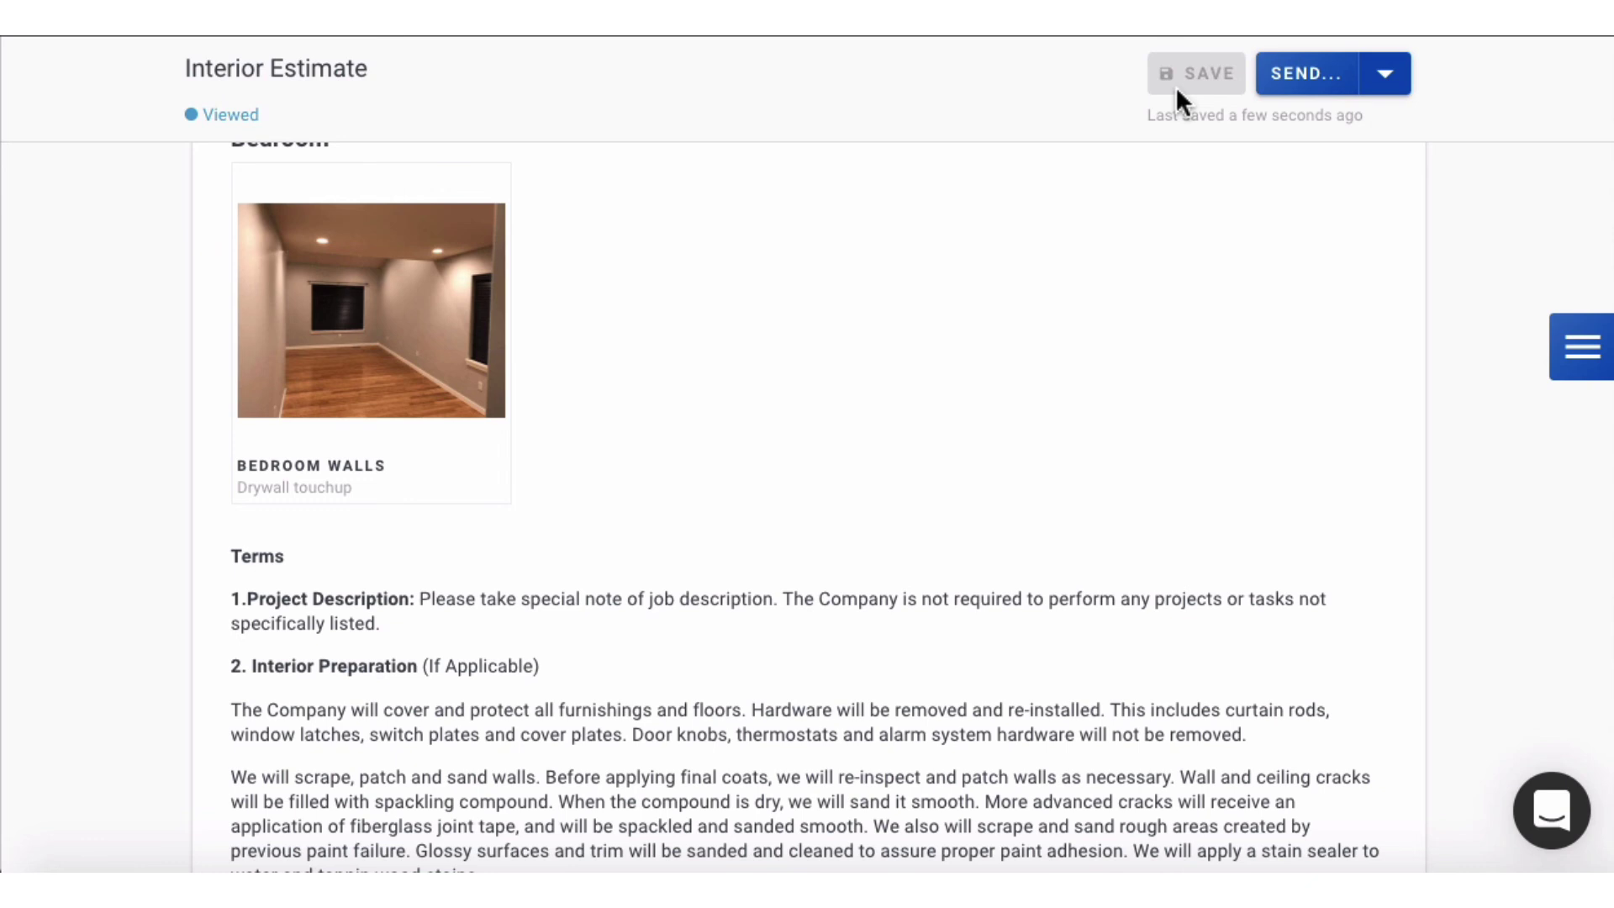
{"action": "scroll", "coordinate": [1176, 86], "scroll_direction": "up", "scroll_amount": 5}
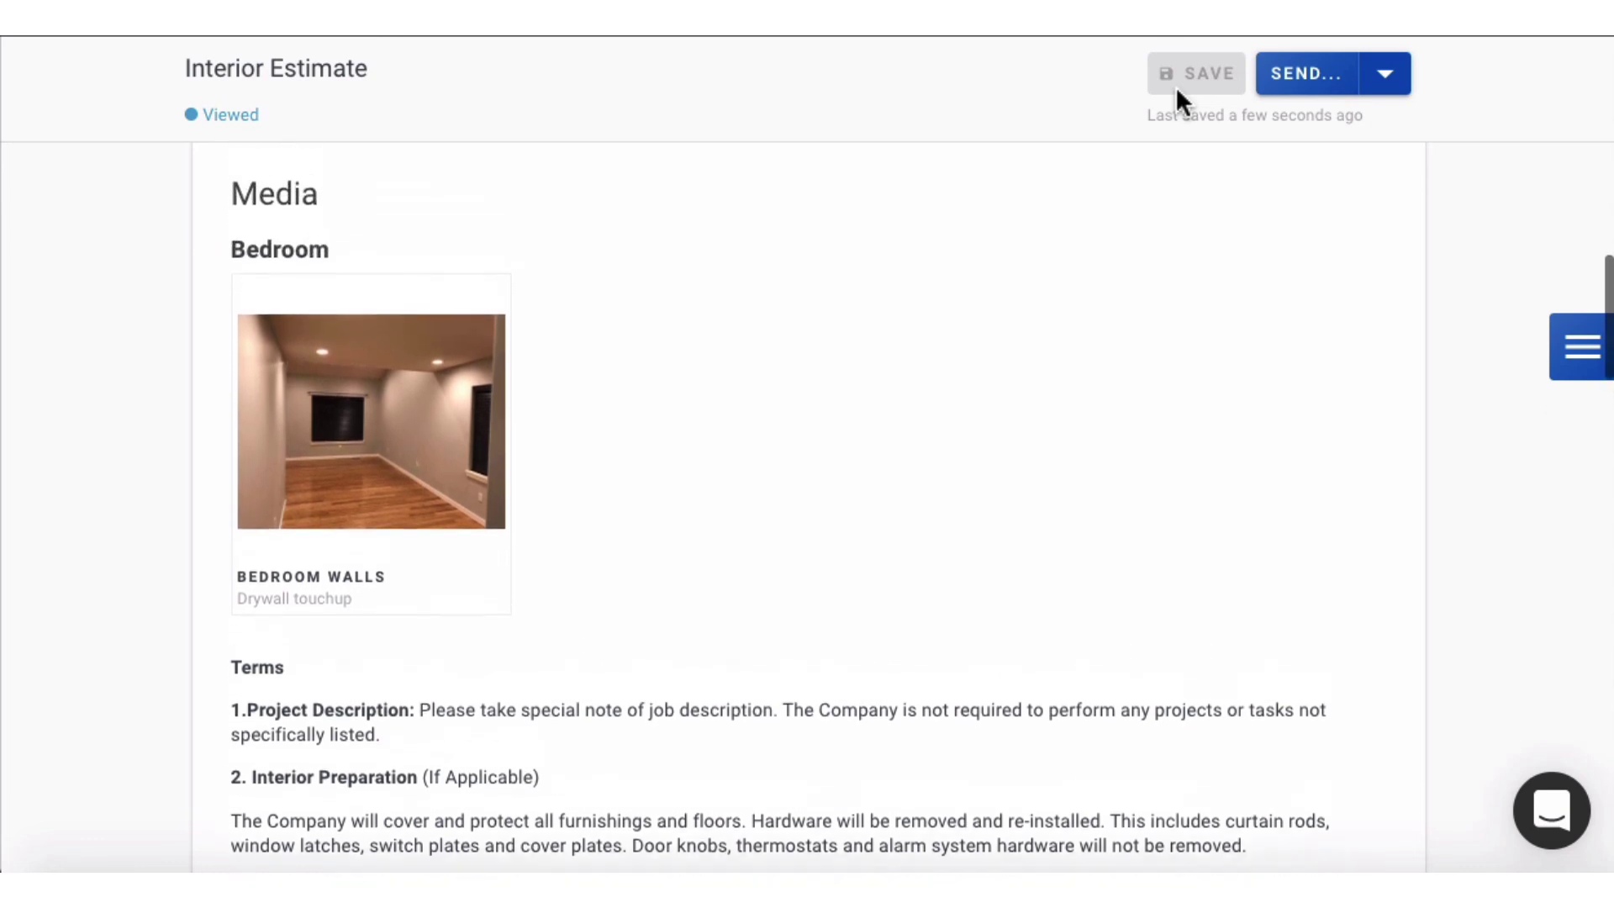